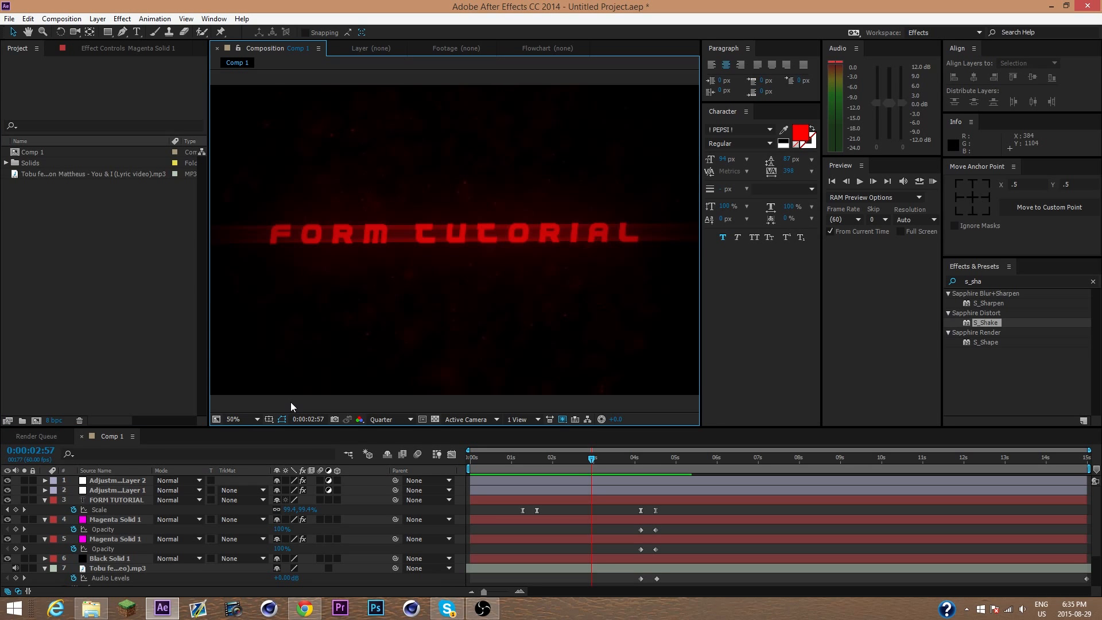
Create a new 1920 x 1080 composition at 60 frames per second with a 15-second duration
{"action": "mouse_move", "coordinate": [592, 464]}
{"action": "left_mouse_down"}
{"action": "mouse_move", "coordinate": [622, 461]}
{"action": "mouse_move", "coordinate": [550, 474]}
{"action": "mouse_move", "coordinate": [597, 474]}
{"action": "mouse_move", "coordinate": [576, 476]}
{"action": "left_mouse_up"}
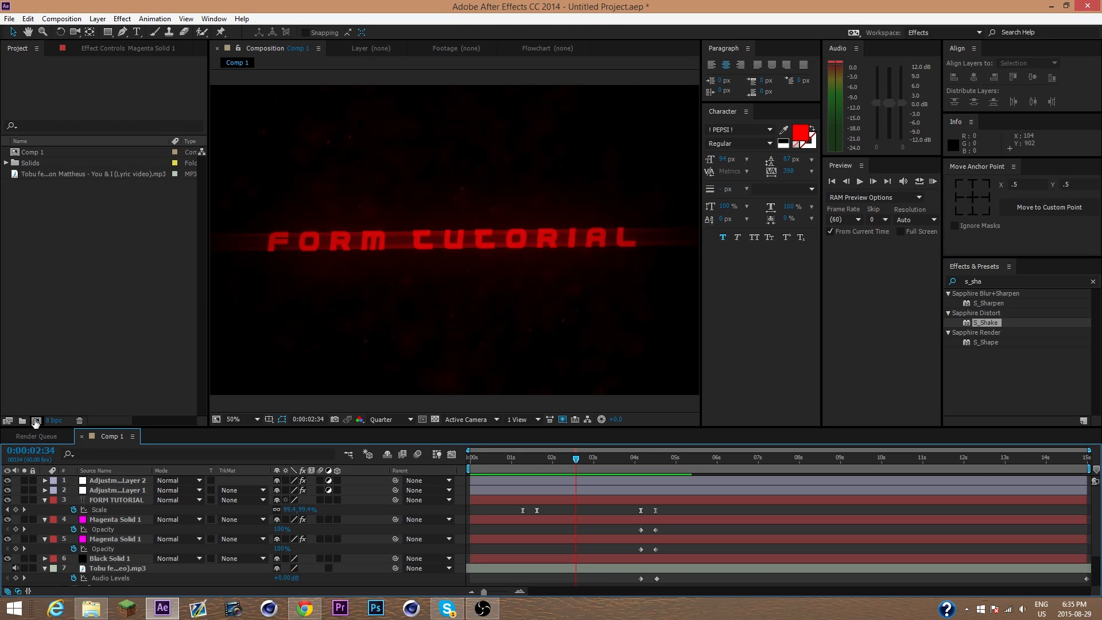
{"action": "left_click", "coordinate": [36, 420]}
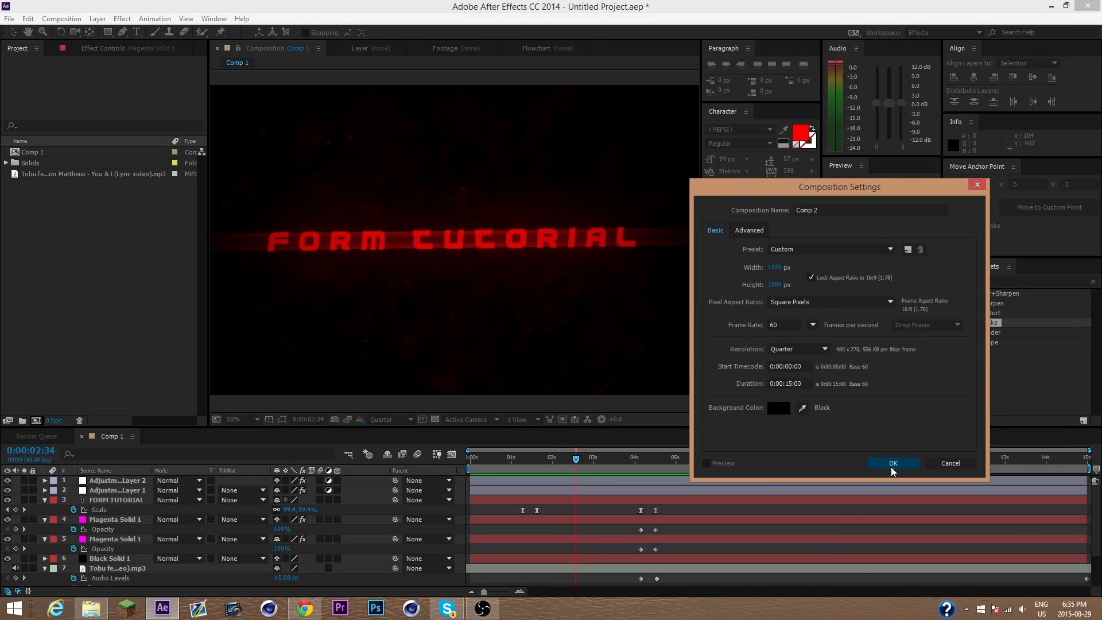
{"action": "left_click", "coordinate": [868, 463]}
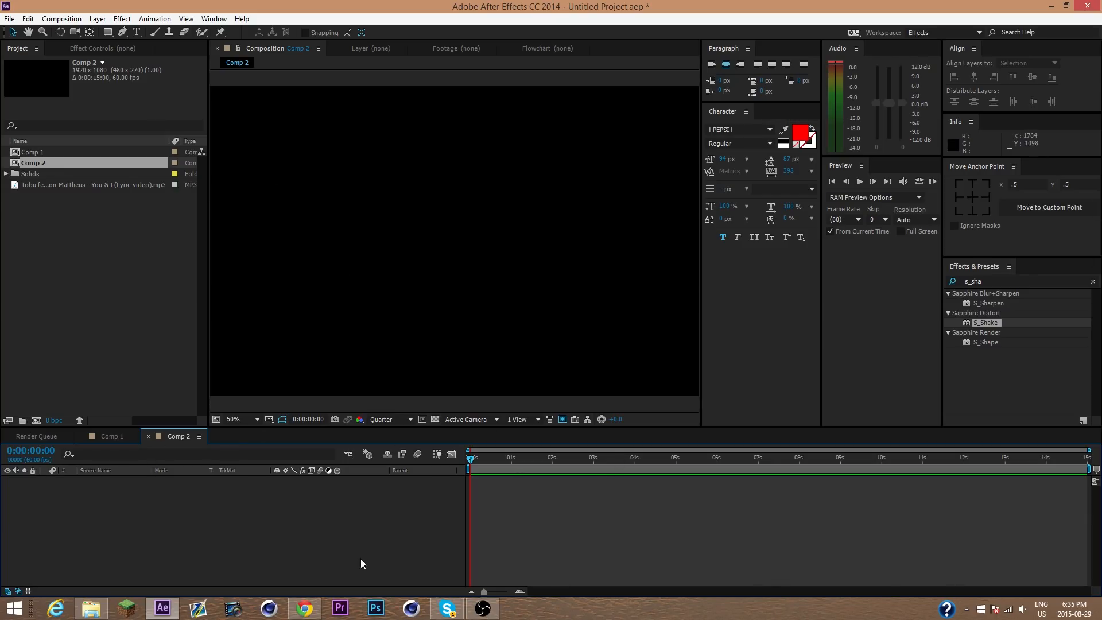
Add a 1920 x 1080 pure blue solid layer to the new composition
{"action": "right_click", "coordinate": [248, 510]}
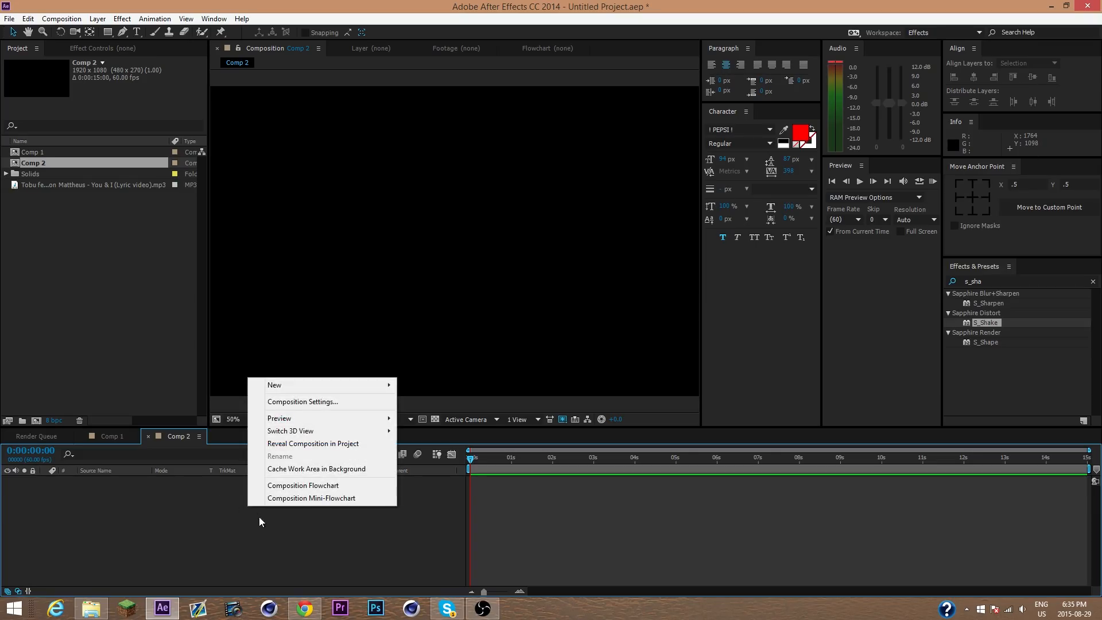
{"action": "mouse_move", "coordinate": [305, 386]}
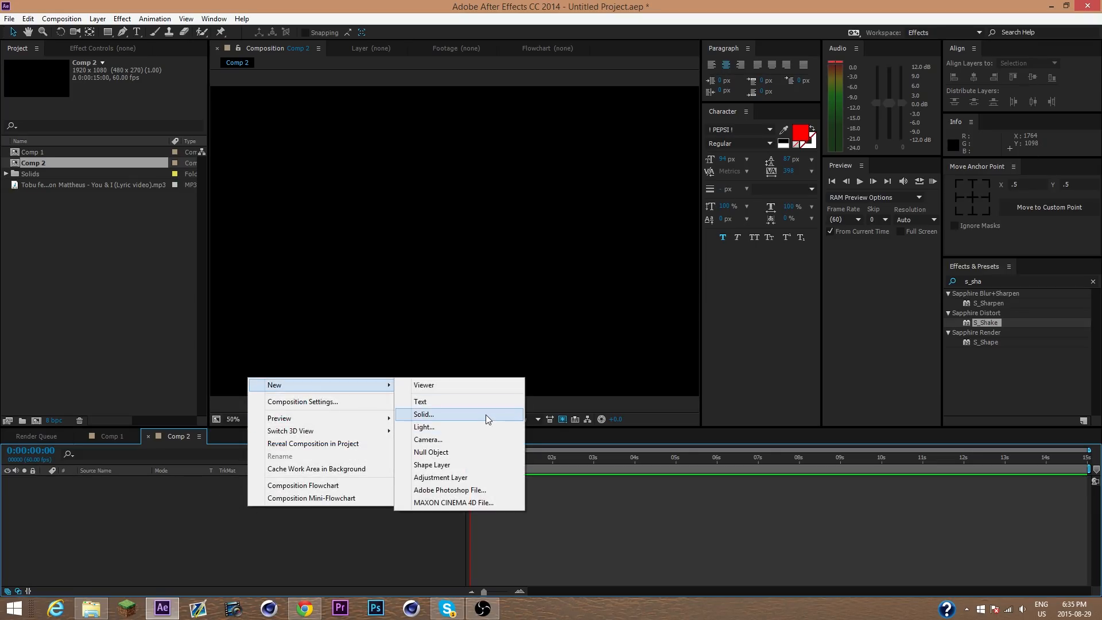
{"action": "left_click", "coordinate": [480, 412]}
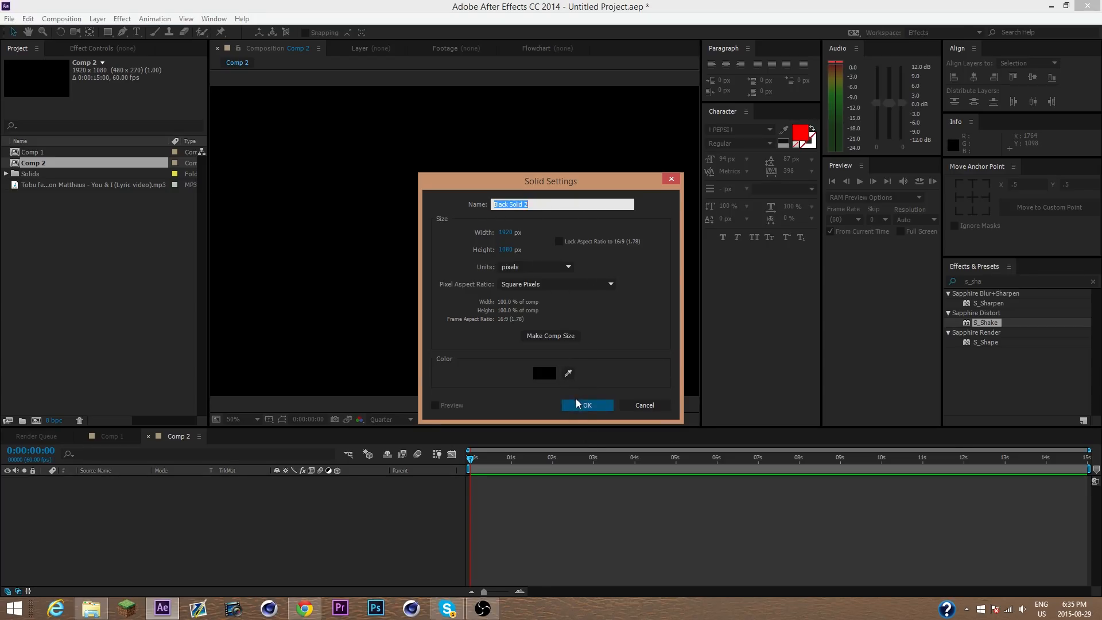
{"action": "left_click", "coordinate": [550, 377]}
{"action": "left_click_drag", "start_coordinate": [782, 367], "coordinate": [854, 224]}
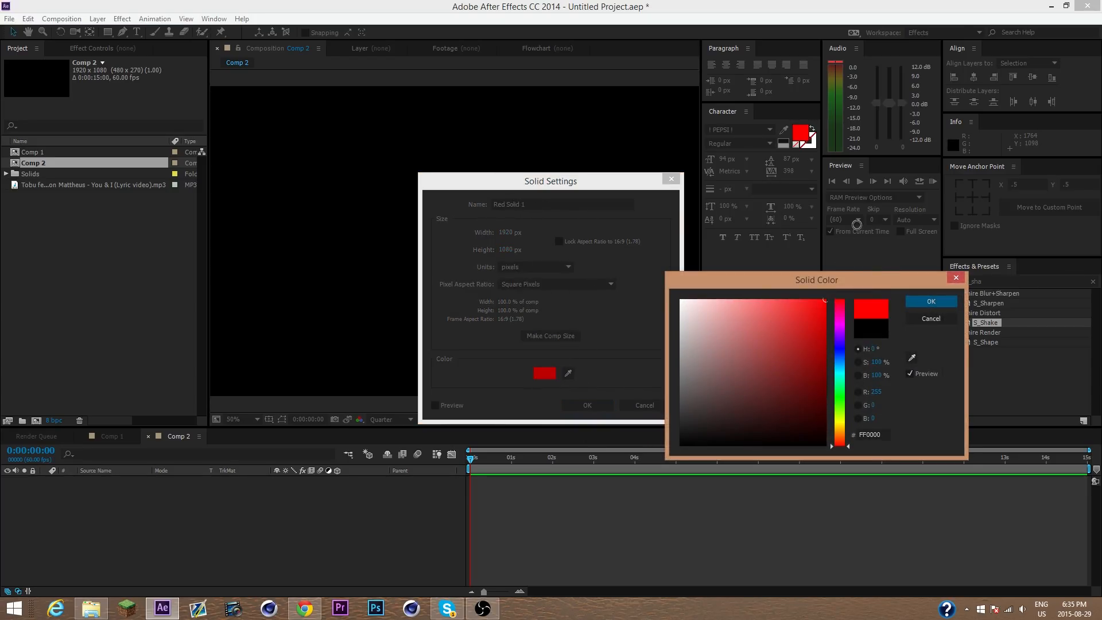
{"action": "left_click", "coordinate": [840, 346]}
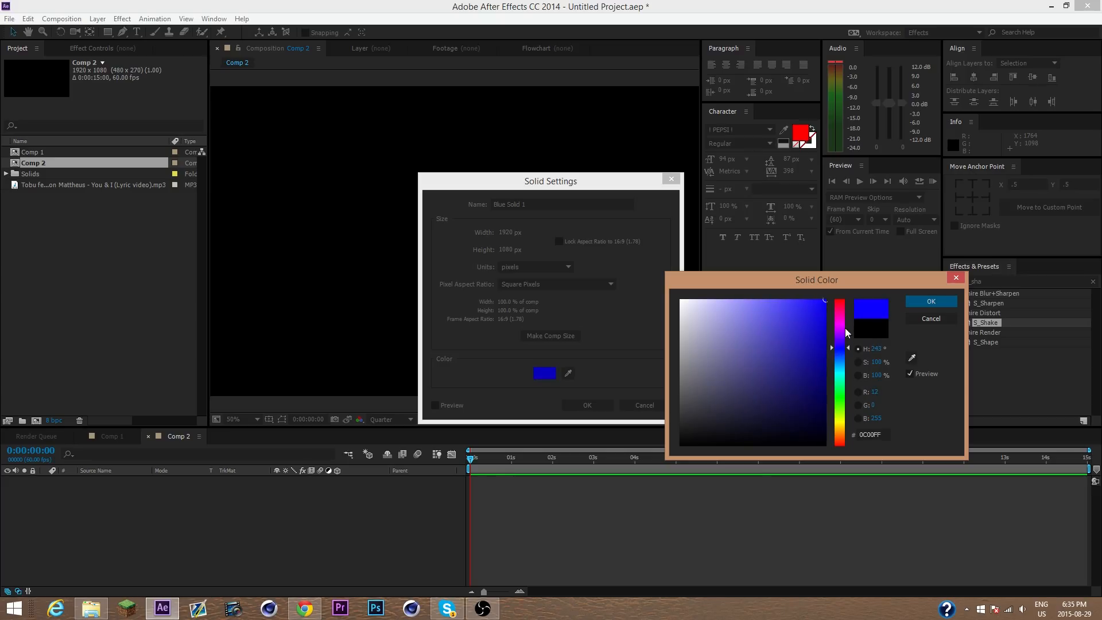
{"action": "left_click", "coordinate": [843, 350]}
{"action": "left_click_drag", "start_coordinate": [844, 354], "coordinate": [844, 348]}
{"action": "left_click", "coordinate": [928, 302]}
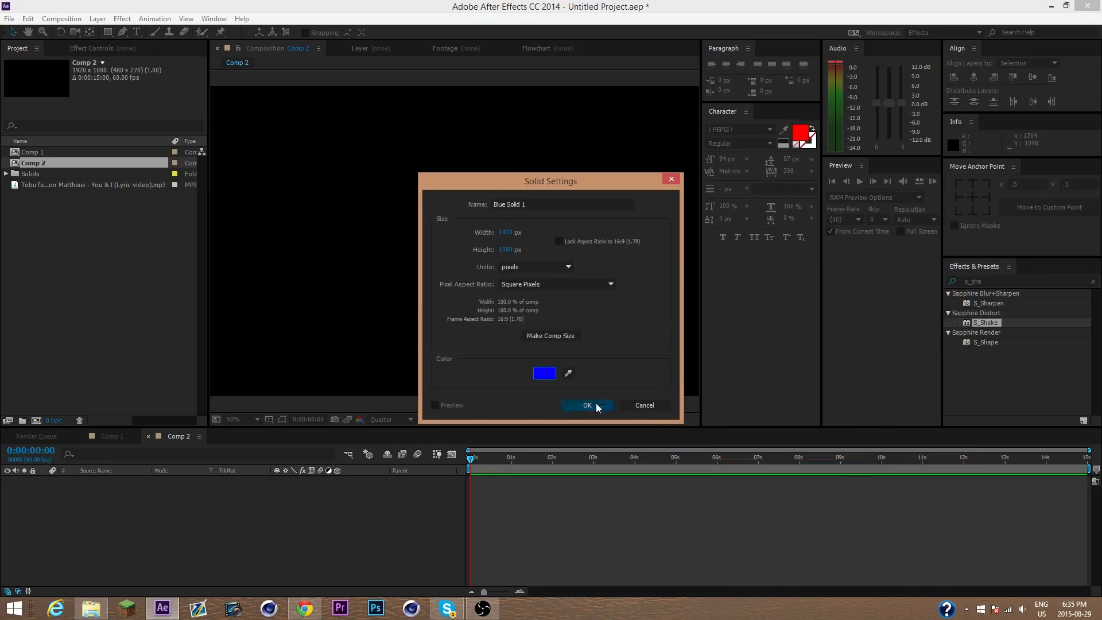
{"action": "left_click", "coordinate": [598, 404]}
Search the effects for "form" and apply the Trapcode Form effect to the blue solid
{"action": "double_click", "coordinate": [978, 282]}
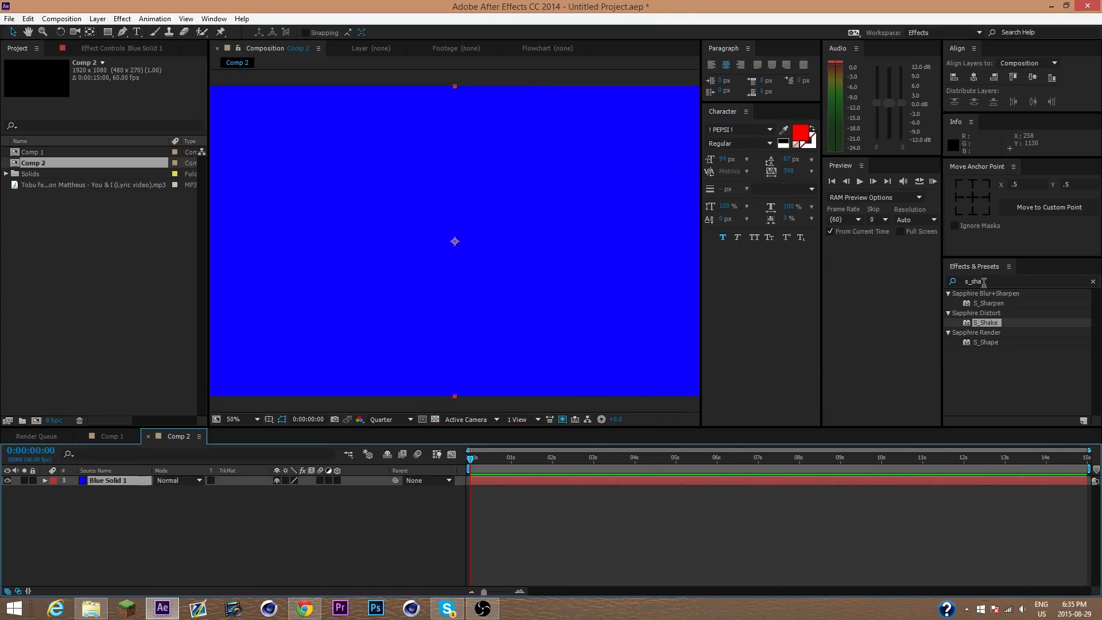
{"action": "type", "text": "form"}
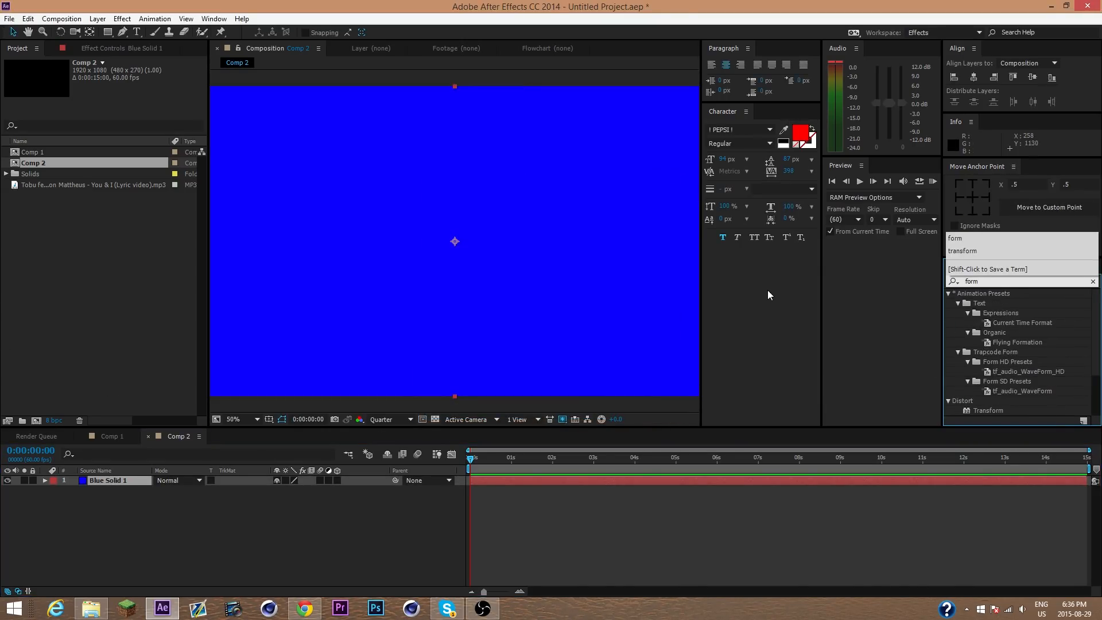
{"action": "left_click", "coordinate": [886, 298]}
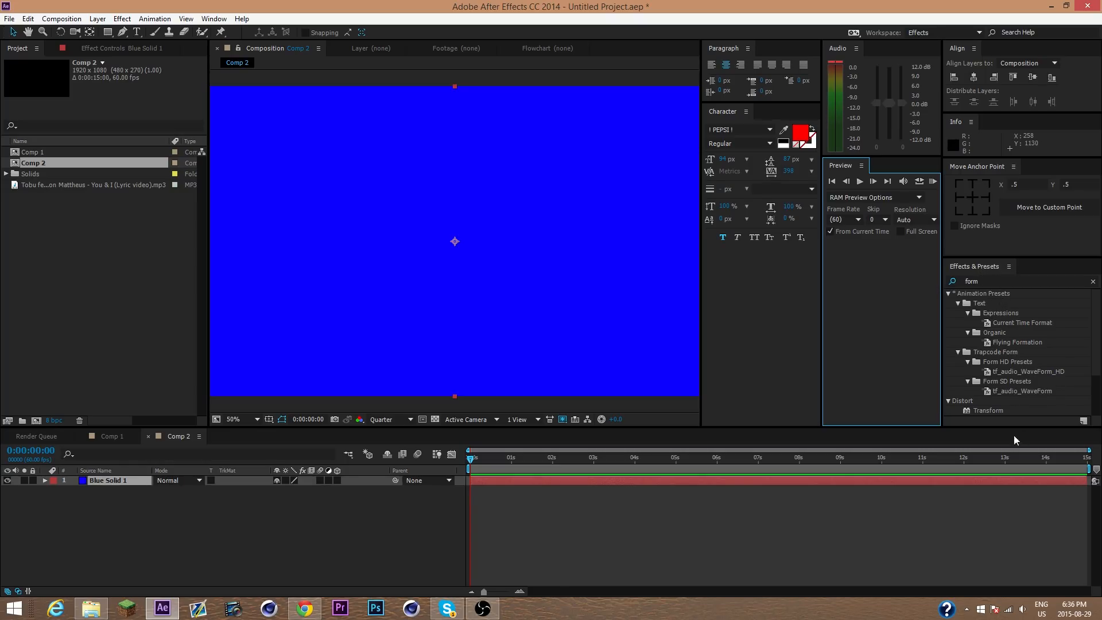
{"action": "scroll", "coordinate": [1007, 379], "scroll_direction": "down", "scroll_amount": 2}
{"action": "left_click_drag", "start_coordinate": [981, 411], "coordinate": [555, 274]}
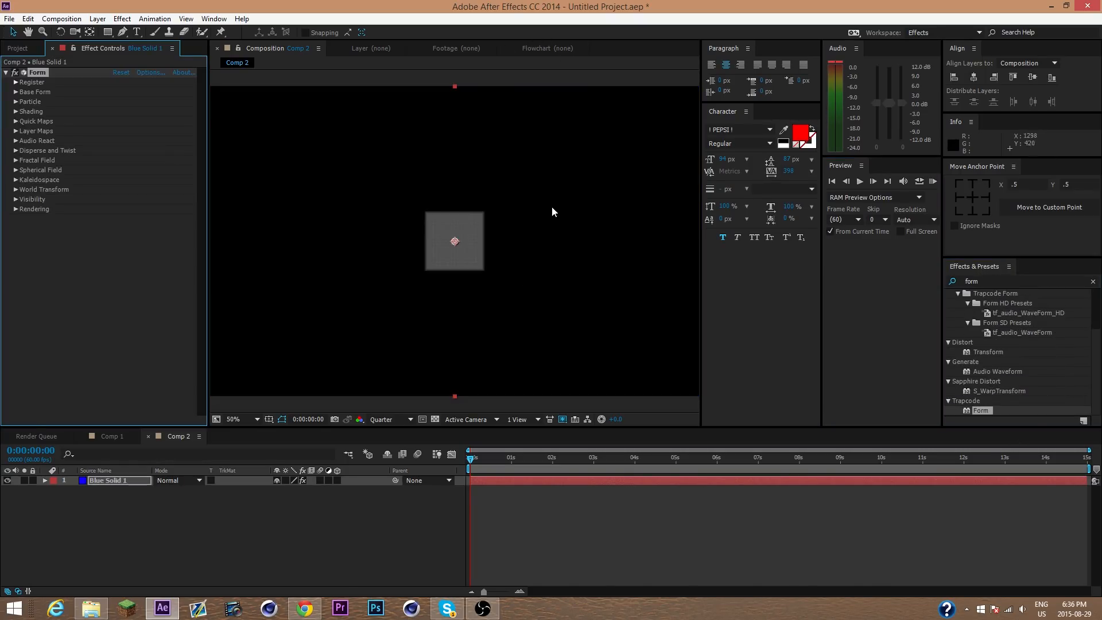
Set the composition preview resolution to Full
{"action": "left_click", "coordinate": [408, 419]}
{"action": "left_click", "coordinate": [401, 432]}
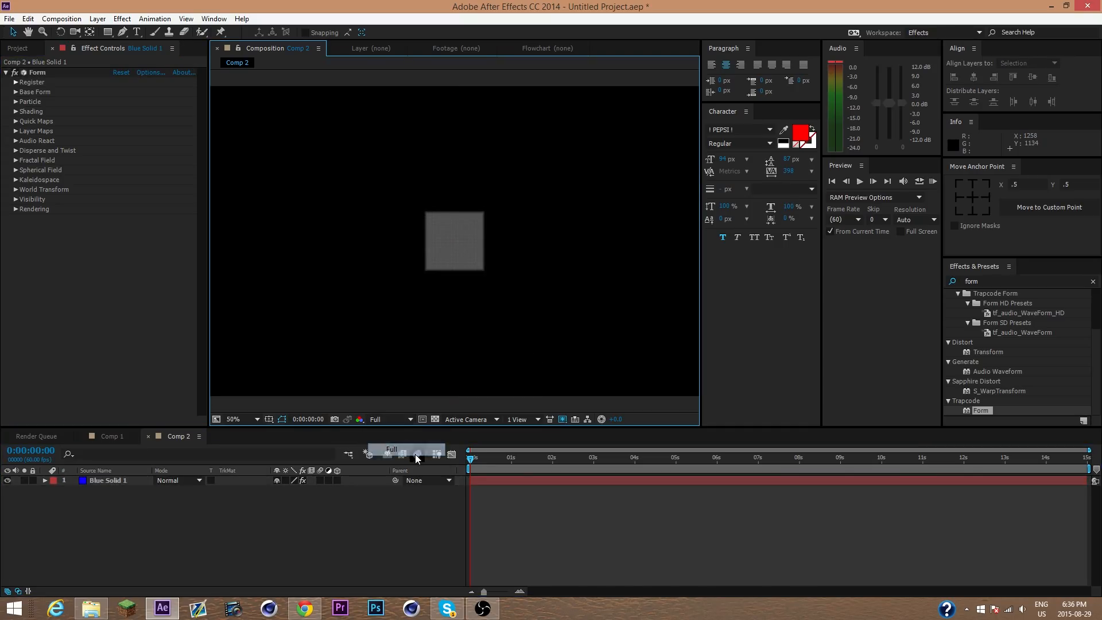
{"action": "left_click", "coordinate": [404, 419]}
{"action": "left_click", "coordinate": [412, 445]}
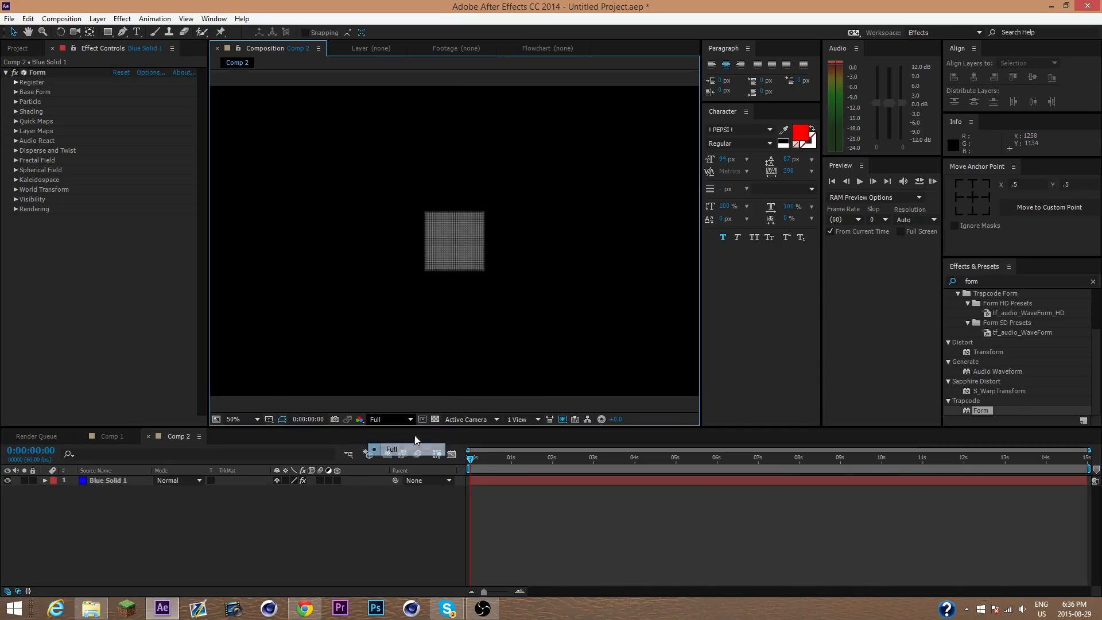
{"action": "scroll", "coordinate": [492, 261], "scroll_direction": "up", "scroll_amount": 4}
{"action": "scroll", "coordinate": [475, 265], "scroll_direction": "down", "scroll_amount": 4}
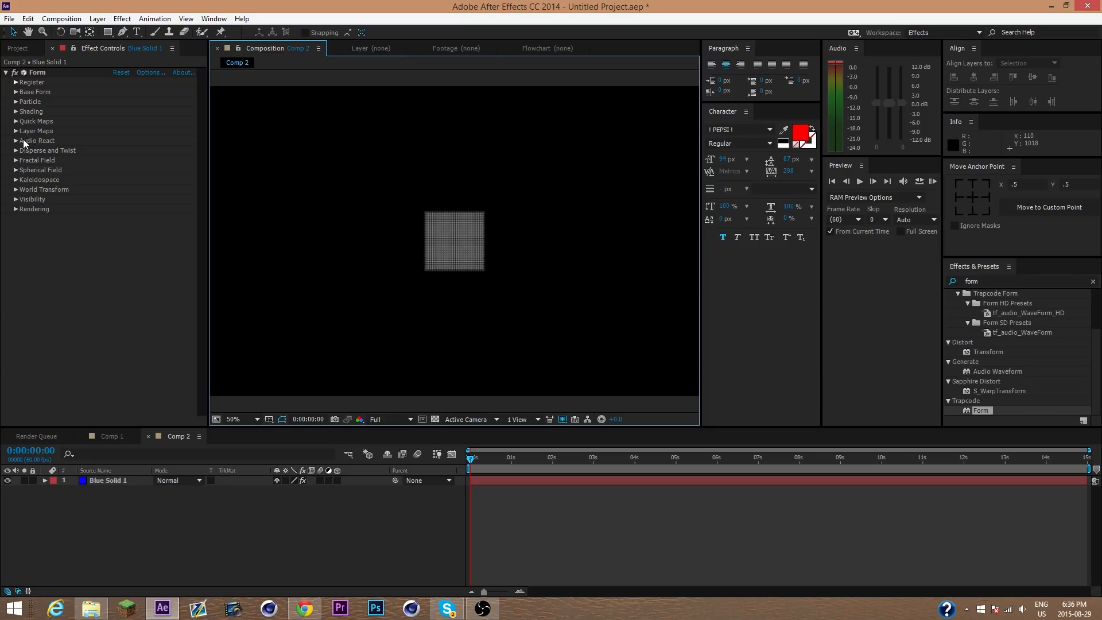
Expand the Base Form, Particle, and Disperse and Twist settings of the Form effect
{"action": "left_click", "coordinate": [16, 92]}
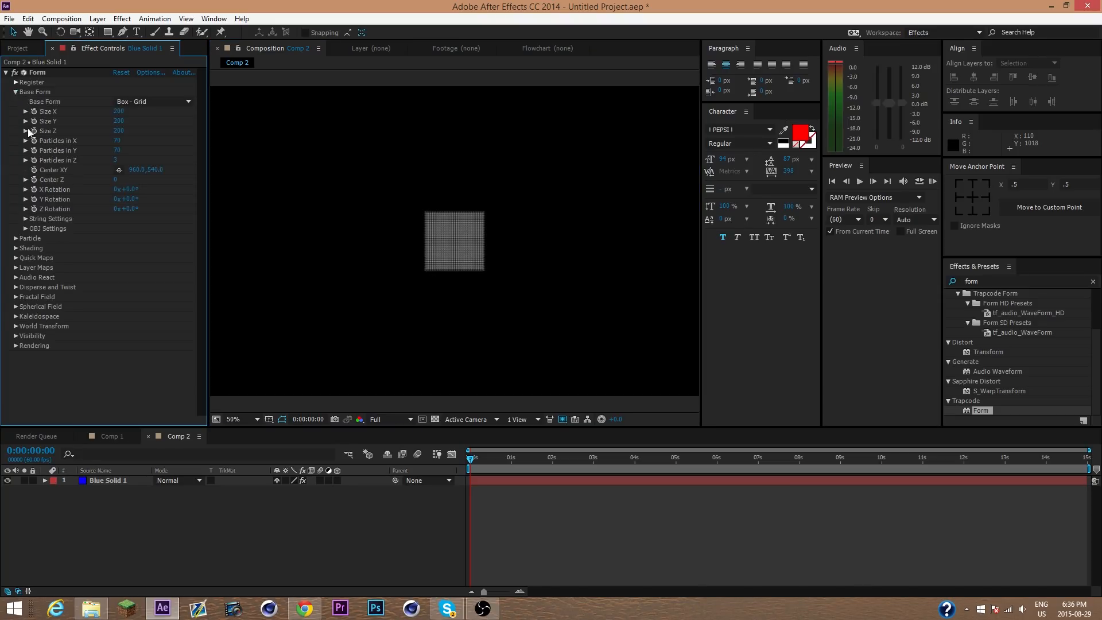
{"action": "left_click", "coordinate": [16, 239]}
{"action": "scroll", "coordinate": [42, 301], "scroll_direction": "down", "scroll_amount": 2}
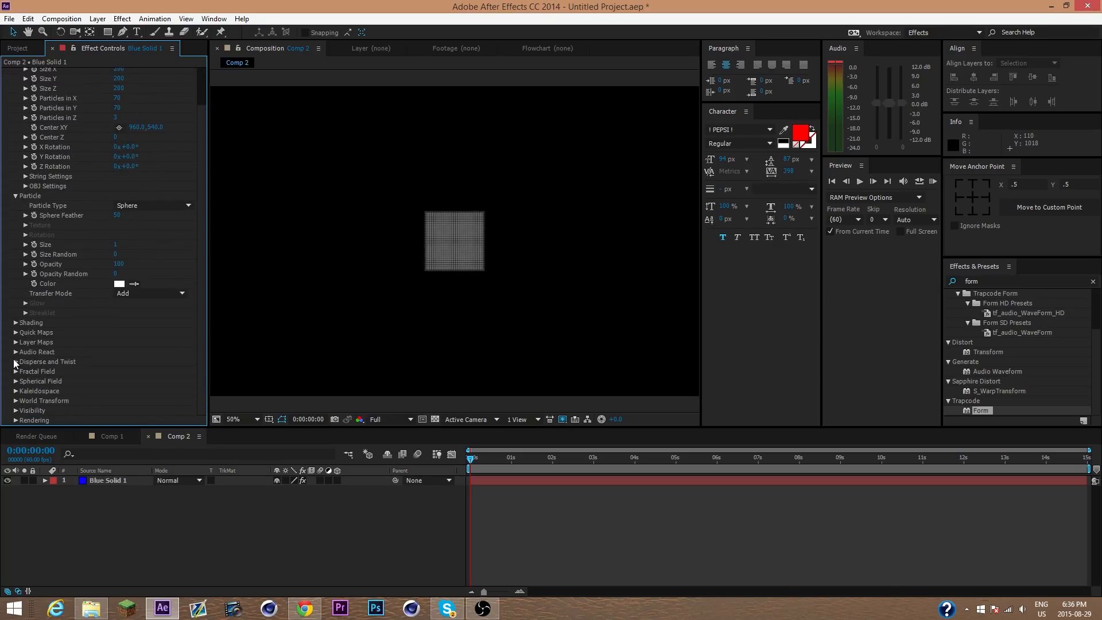
{"action": "left_click", "coordinate": [15, 362]}
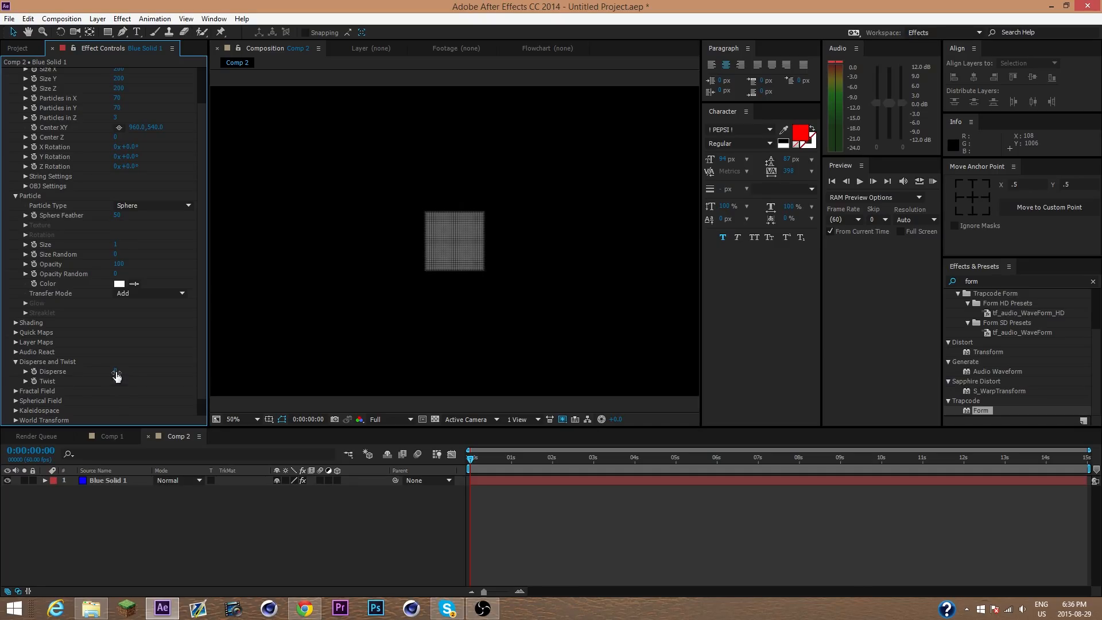
Try a Disperse value of 34 together with a stronger Twist, and undo the twist change
{"action": "left_click_drag", "start_coordinate": [117, 377], "coordinate": [129, 366]}
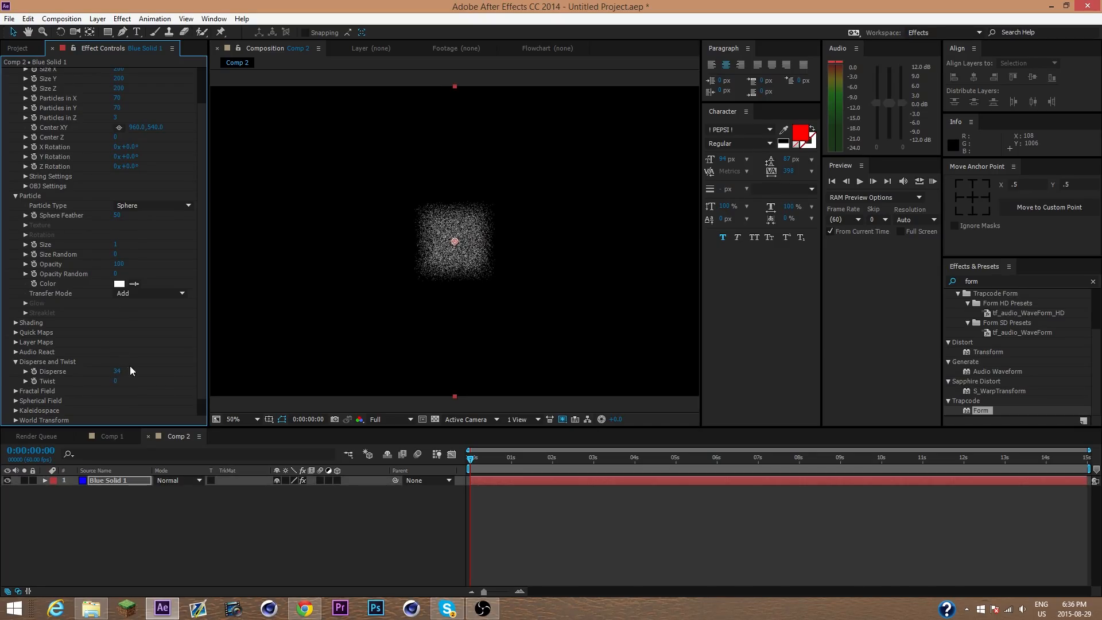
{"action": "left_click", "coordinate": [116, 371]}
{"action": "left_click_drag", "start_coordinate": [117, 381], "coordinate": [369, 381]}
{"action": "key", "text": "ctrl+z"}
{"action": "key", "text": "ctrl+z"}
{"action": "key", "text": "ctrl+z"}
{"action": "key", "text": "ctrl+z"}
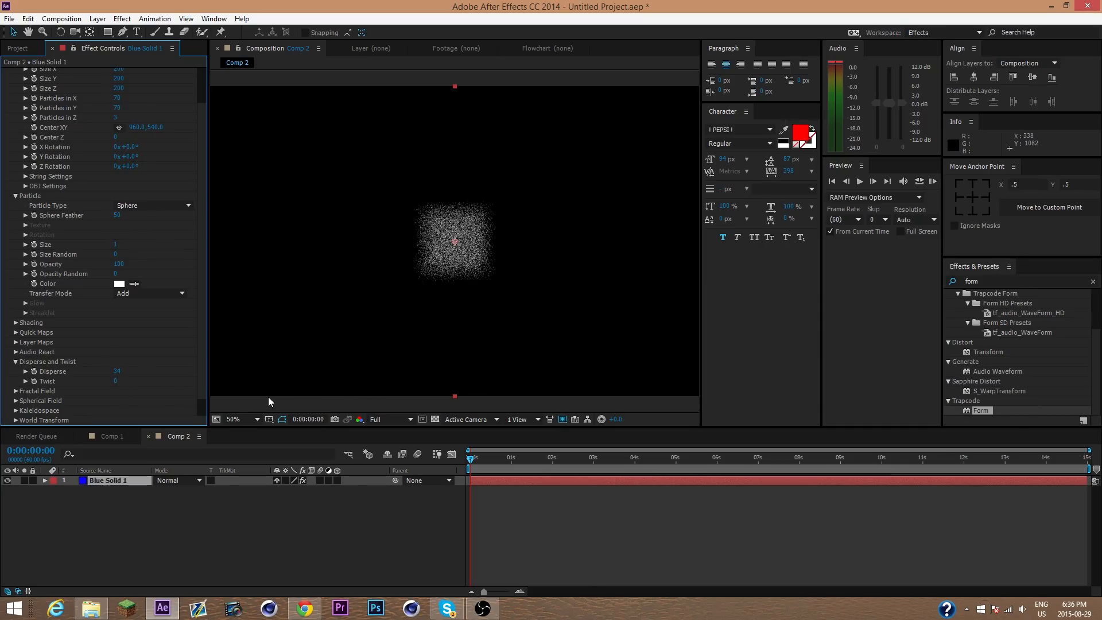
Try Disperse at 140 with Twist raised to 95, and test Disperse values up to 3534 with no twist
{"action": "mouse_move", "coordinate": [116, 372]}
{"action": "left_mouse_down"}
{"action": "mouse_move", "coordinate": [145, 369]}
{"action": "mouse_move", "coordinate": [129, 381]}
{"action": "left_mouse_up"}
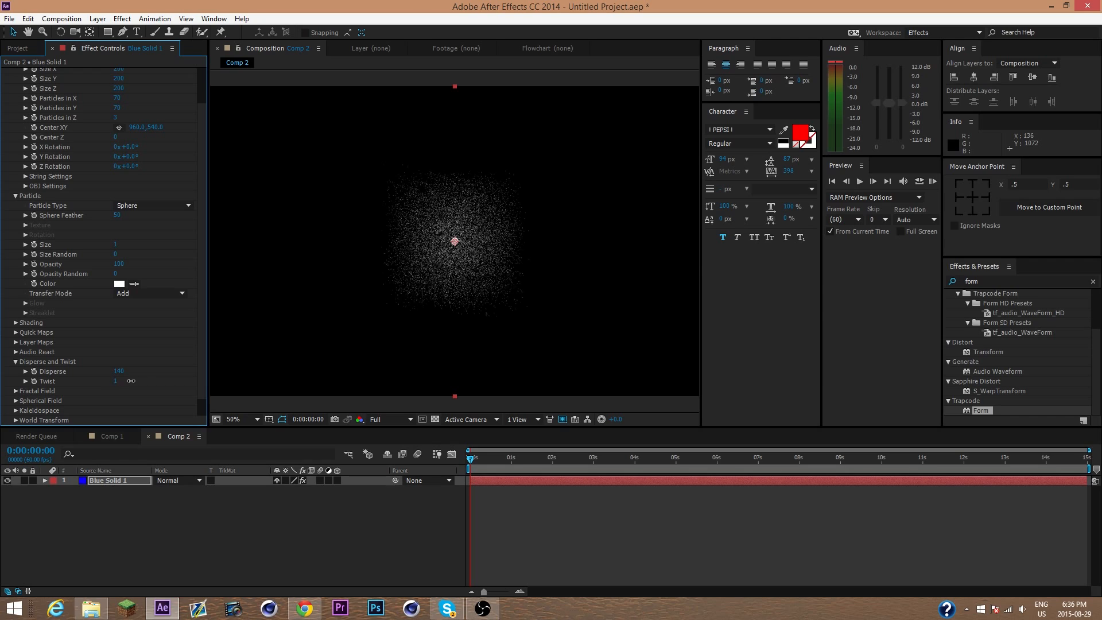
{"action": "left_click_drag", "start_coordinate": [196, 364], "coordinate": [303, 361]}
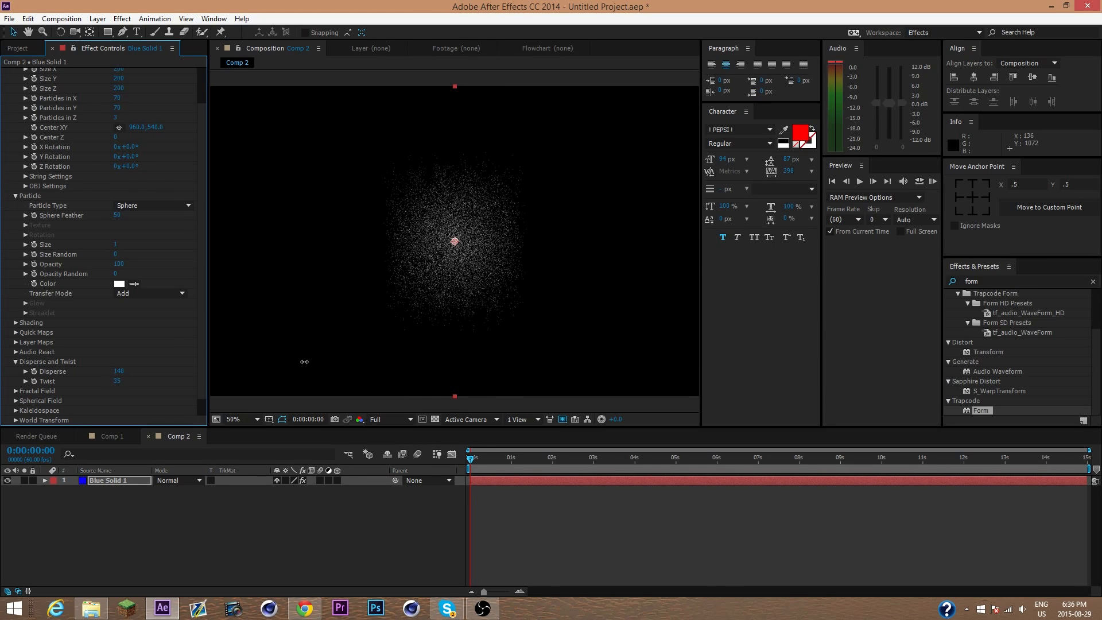
{"action": "left_click_drag", "start_coordinate": [447, 359], "coordinate": [552, 348]}
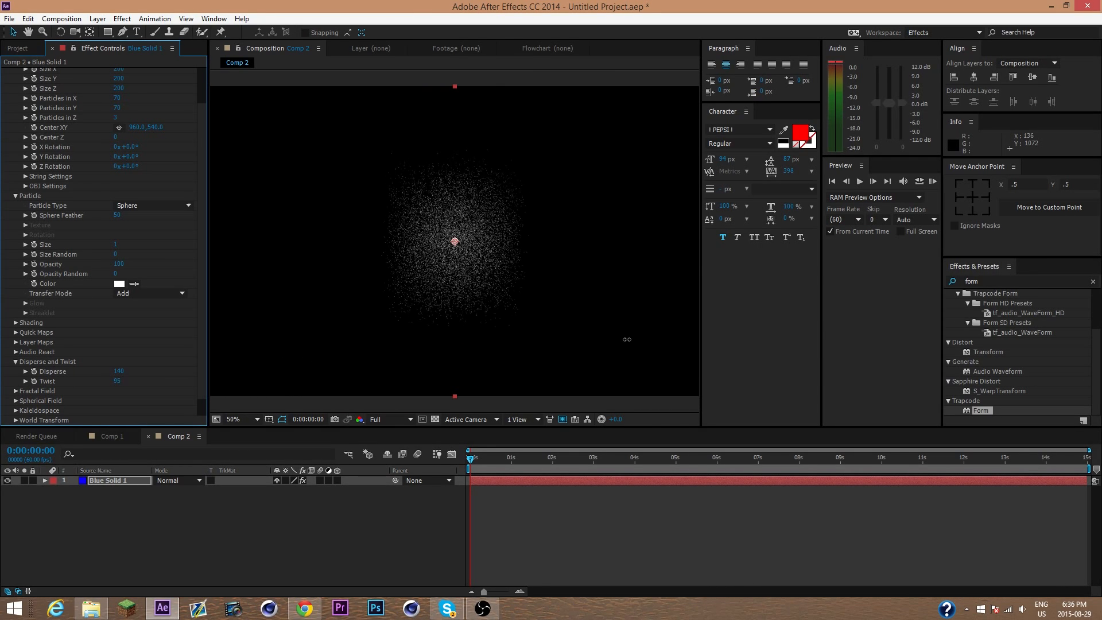
{"action": "left_click_drag", "start_coordinate": [699, 323], "coordinate": [731, 329]}
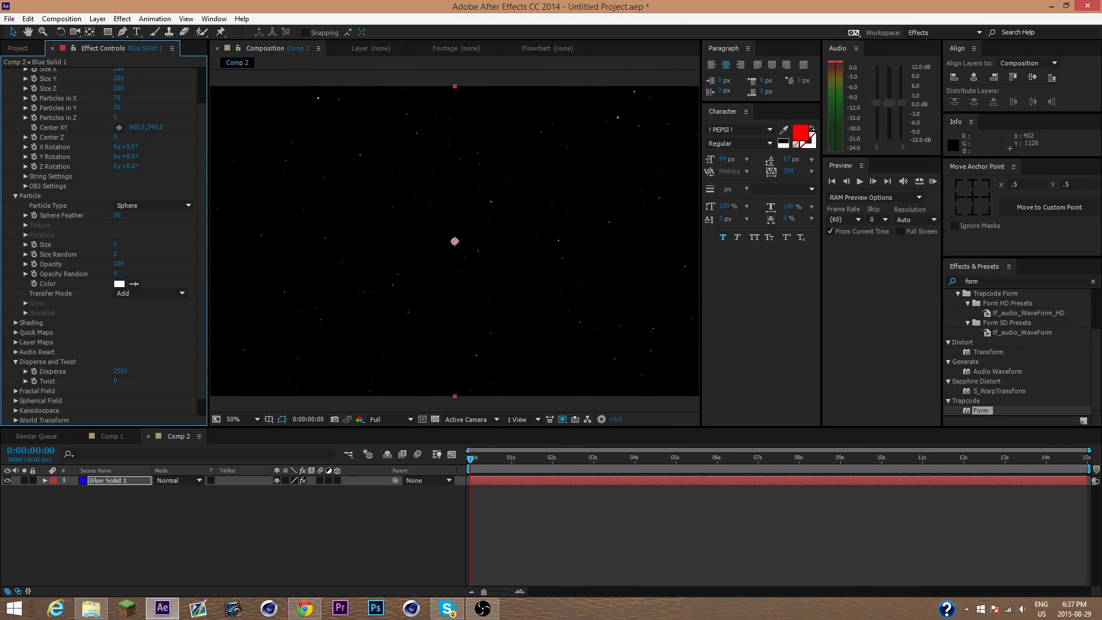
{"action": "left_click_drag", "start_coordinate": [824, 323], "coordinate": [816, 322]}
{"action": "left_click_drag", "start_coordinate": [120, 376], "coordinate": [62, 372]}
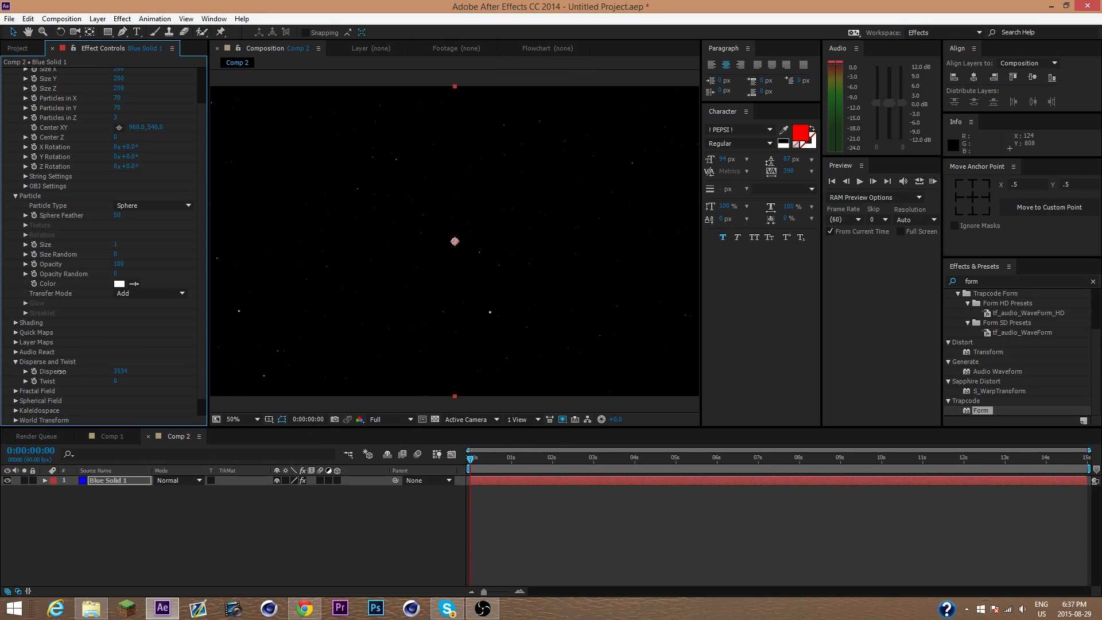
Set the Form effect's Disperse value to 2000
{"action": "left_click", "coordinate": [120, 371]}
{"action": "type", "text": "20"}
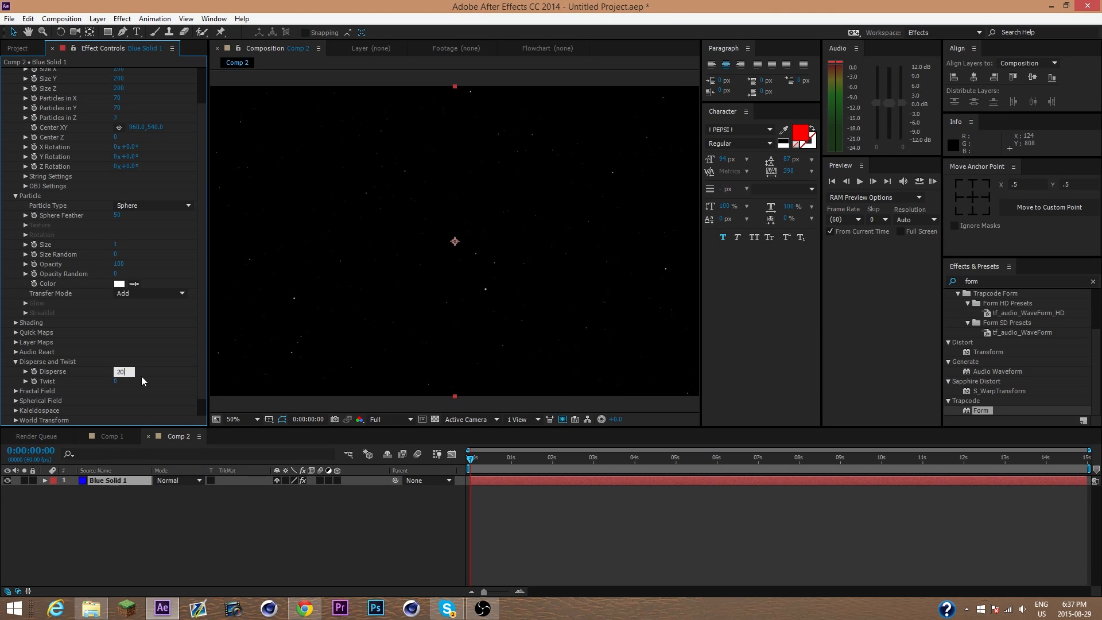
{"action": "type", "text": "0"}
{"action": "key", "text": "Return"}
{"action": "left_click", "coordinate": [119, 371]}
{"action": "type", "text": "2000"}
{"action": "key", "text": "Return"}
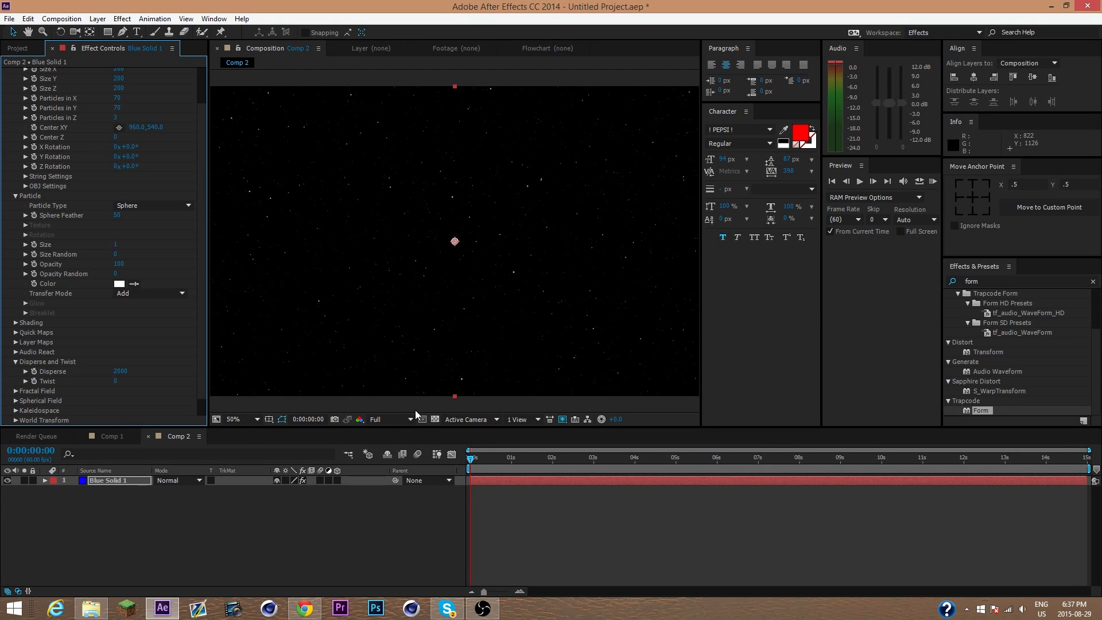
Deselect the layer and play a short preview of the dispersed particles
{"action": "left_click", "coordinate": [397, 401]}
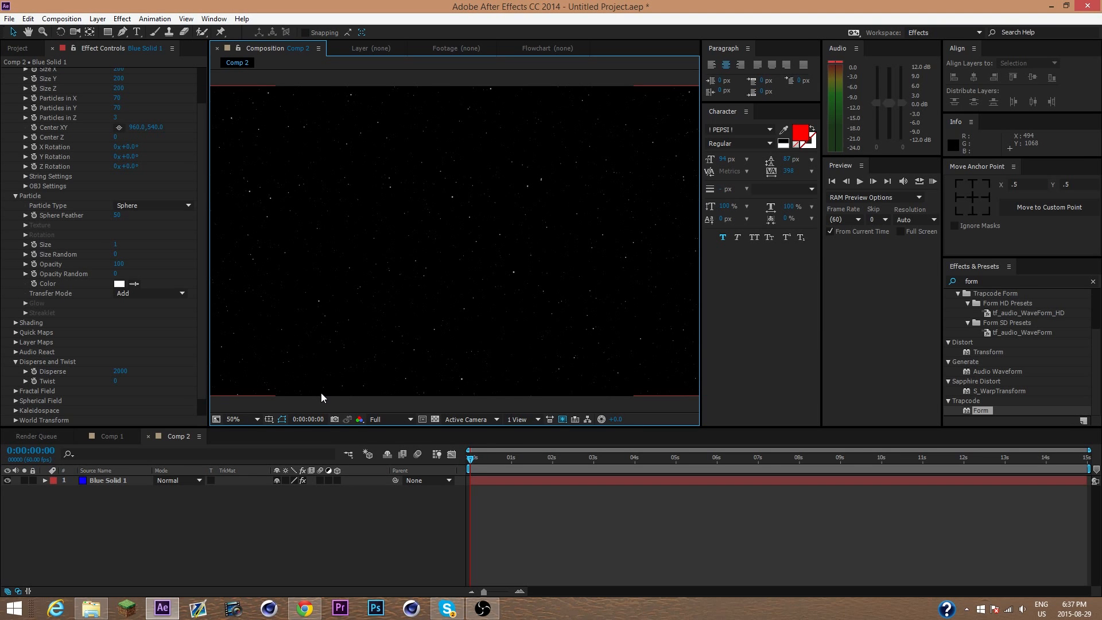
{"action": "left_click", "coordinate": [179, 321]}
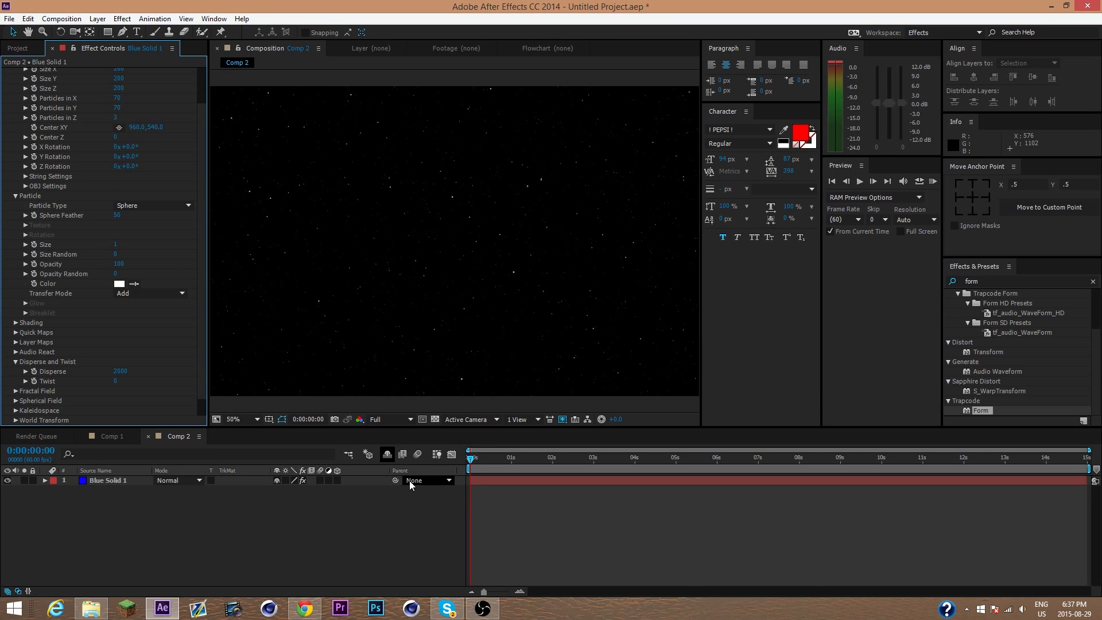
{"action": "key", "text": "space"}
{"action": "key", "text": "space"}
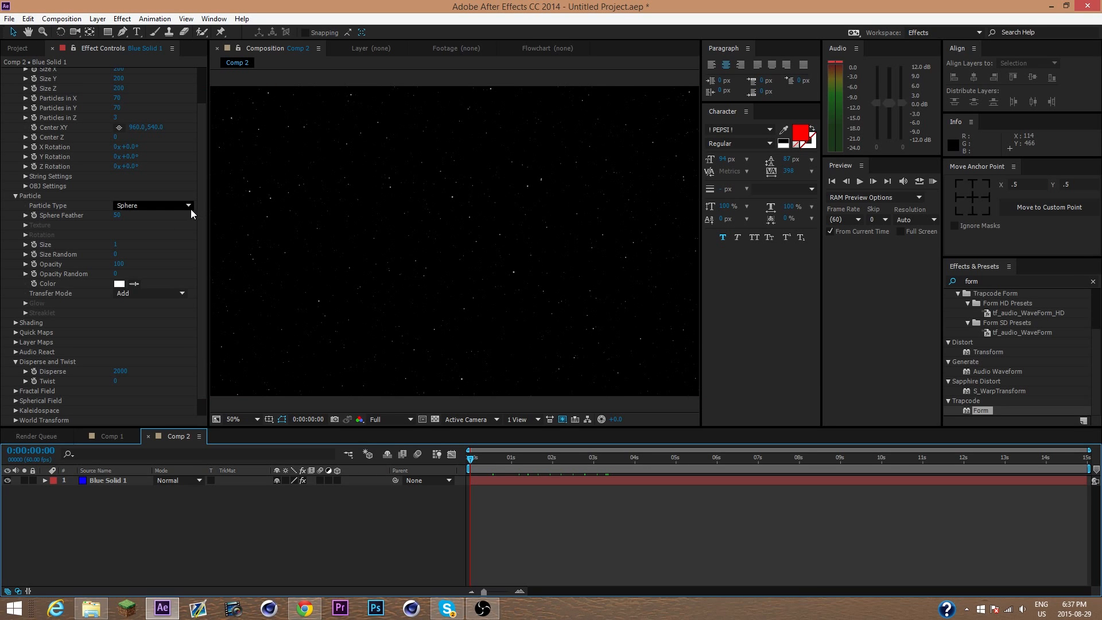
Change the particle type to Cloudlet, with particle size 29 and opacity 1
{"action": "left_click", "coordinate": [190, 206]}
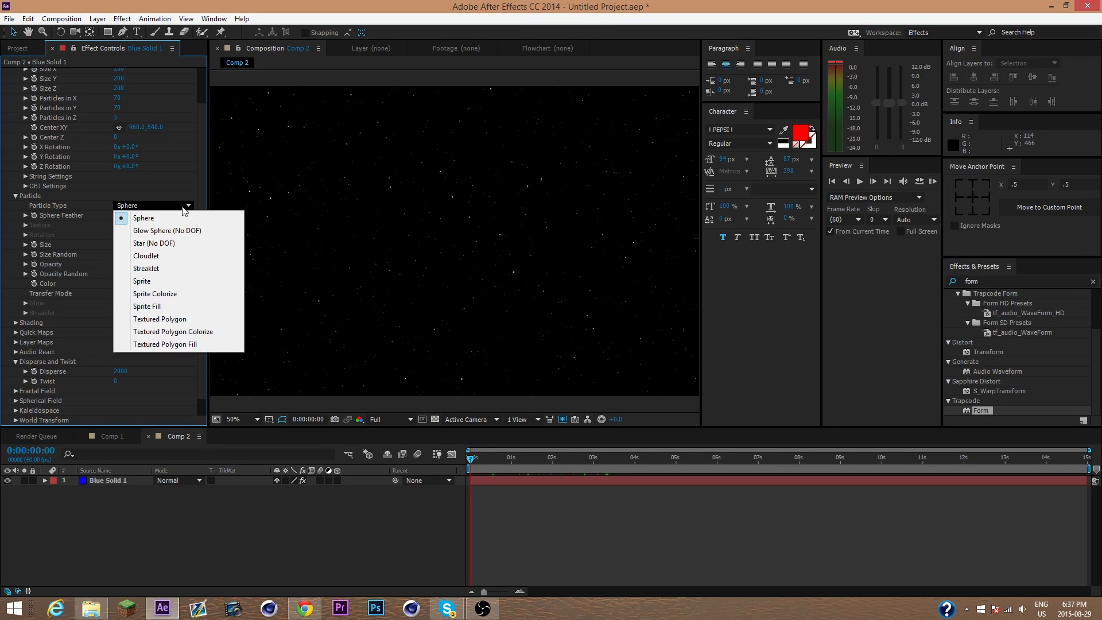
{"action": "left_click", "coordinate": [170, 256]}
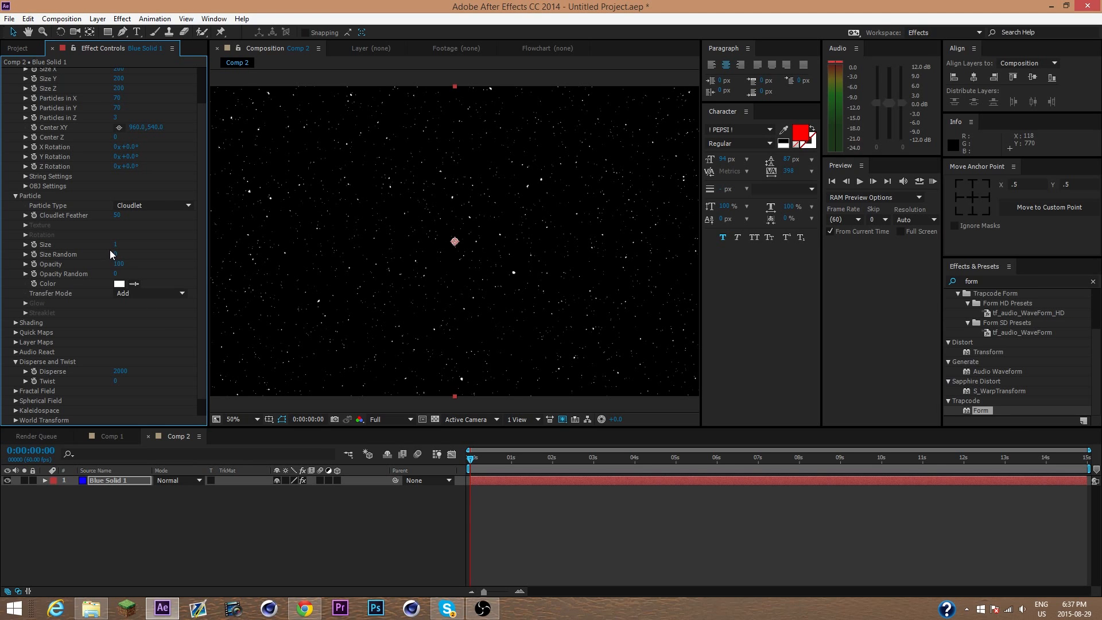
{"action": "left_click_drag", "start_coordinate": [116, 245], "coordinate": [295, 263]}
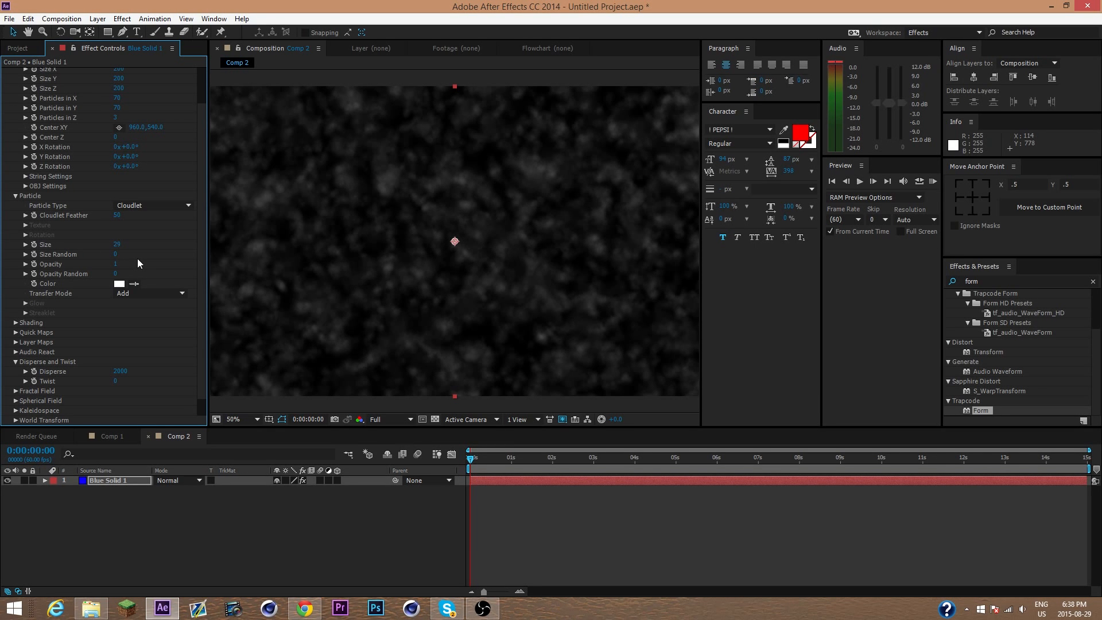
{"action": "left_click", "coordinate": [162, 347]}
{"action": "scroll", "coordinate": [125, 226], "scroll_direction": "up", "scroll_amount": 2}
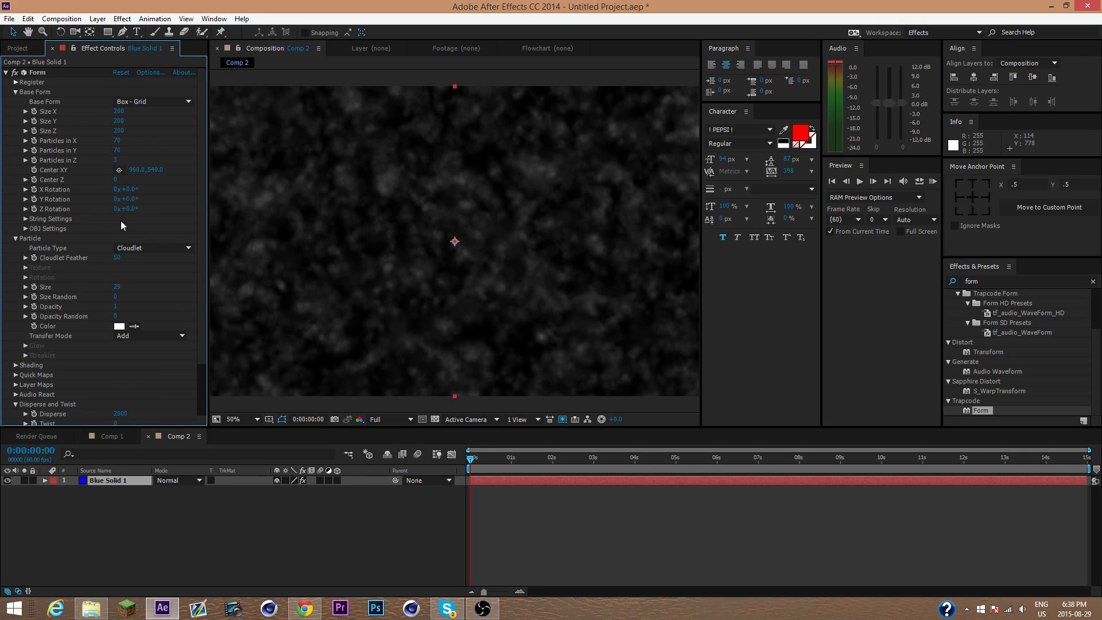
Enlarge the Form grid to Size X 1440, Size Y 1770 and Size Z 1050
{"action": "left_click_drag", "start_coordinate": [121, 111], "coordinate": [176, 112]}
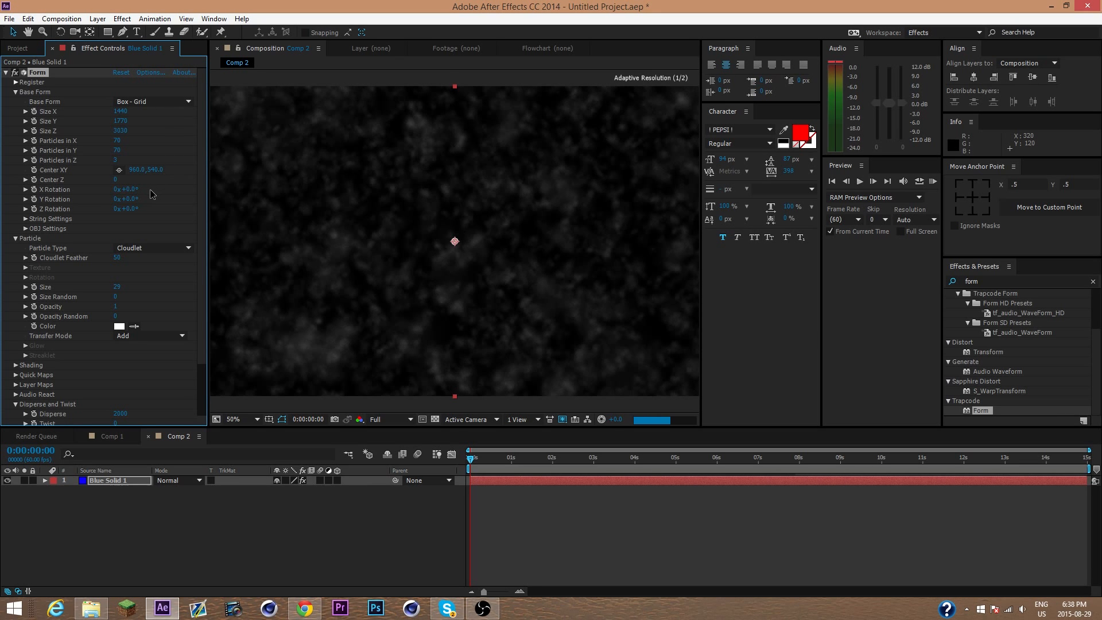
{"action": "left_click", "coordinate": [175, 155]}
{"action": "left_click_drag", "start_coordinate": [119, 131], "coordinate": [22, 148]}
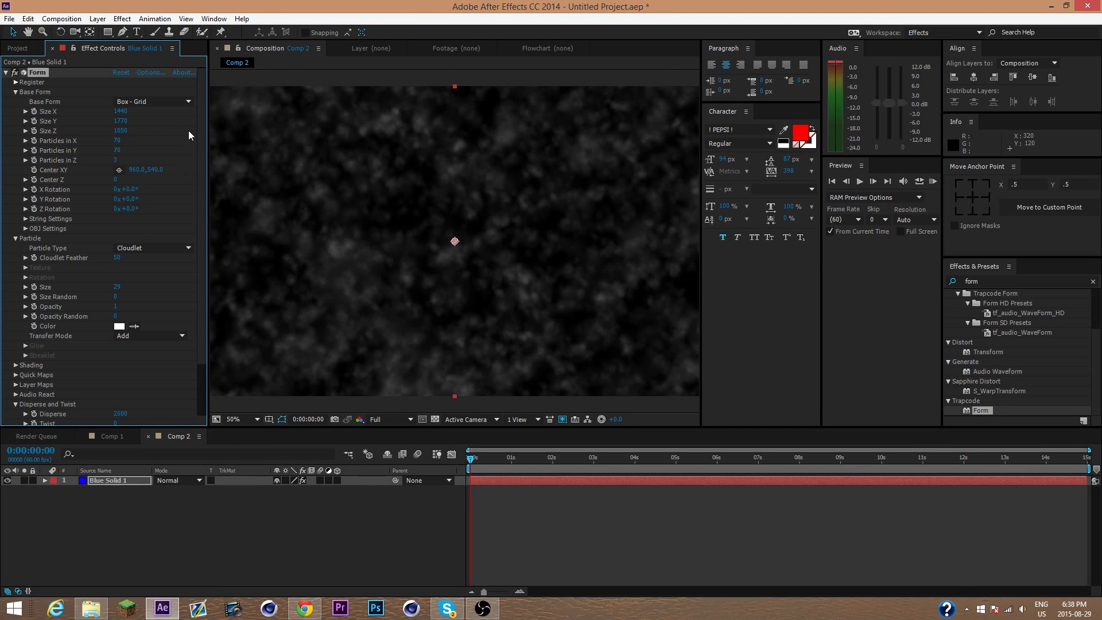
Set the Form grid's particle counts to 80 in X, 80 in Y and 4 in Z
{"action": "left_click", "coordinate": [117, 150]}
{"action": "key", "text": "Return"}
{"action": "left_click", "coordinate": [150, 140]}
{"action": "left_click", "coordinate": [119, 151]}
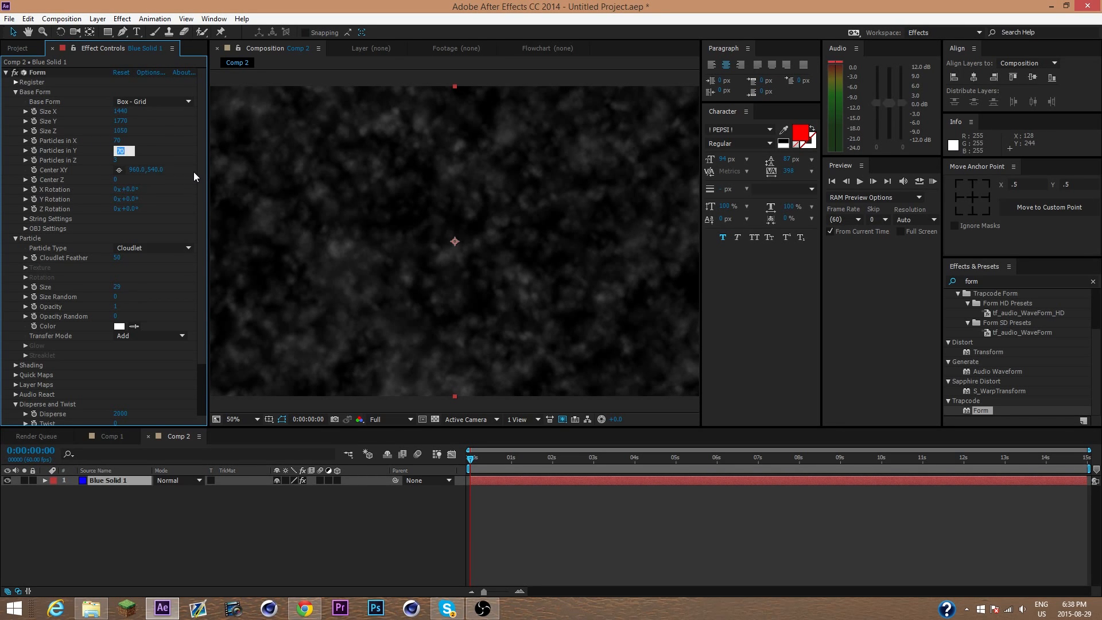
{"action": "type", "text": "80"}
{"action": "key", "text": "Return"}
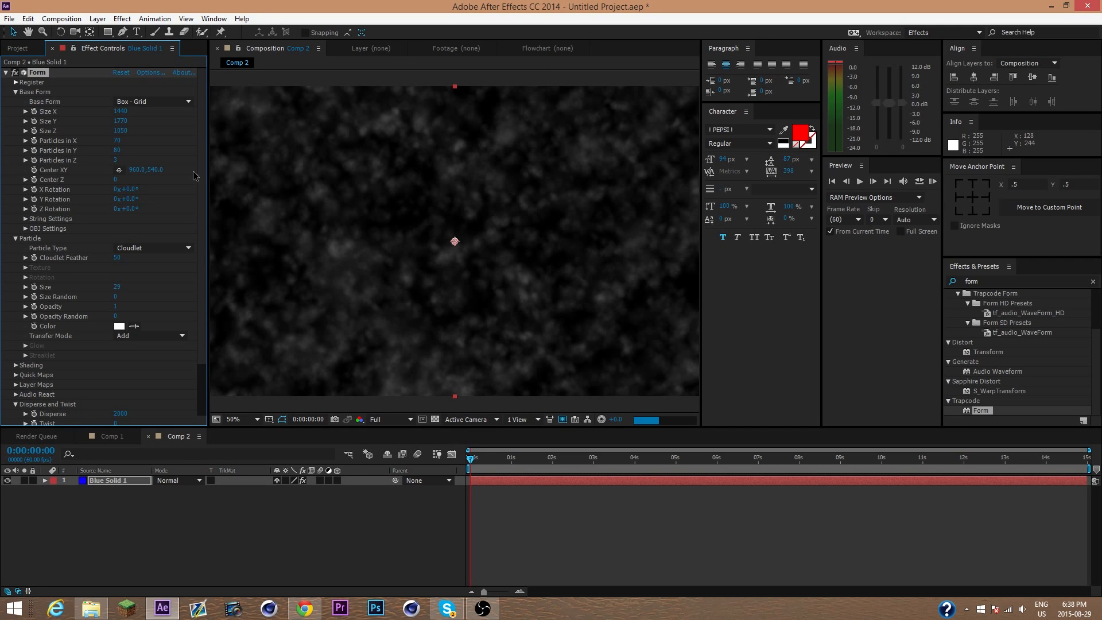
{"action": "left_click", "coordinate": [117, 141]}
{"action": "type", "text": "80"}
{"action": "key", "text": "Return"}
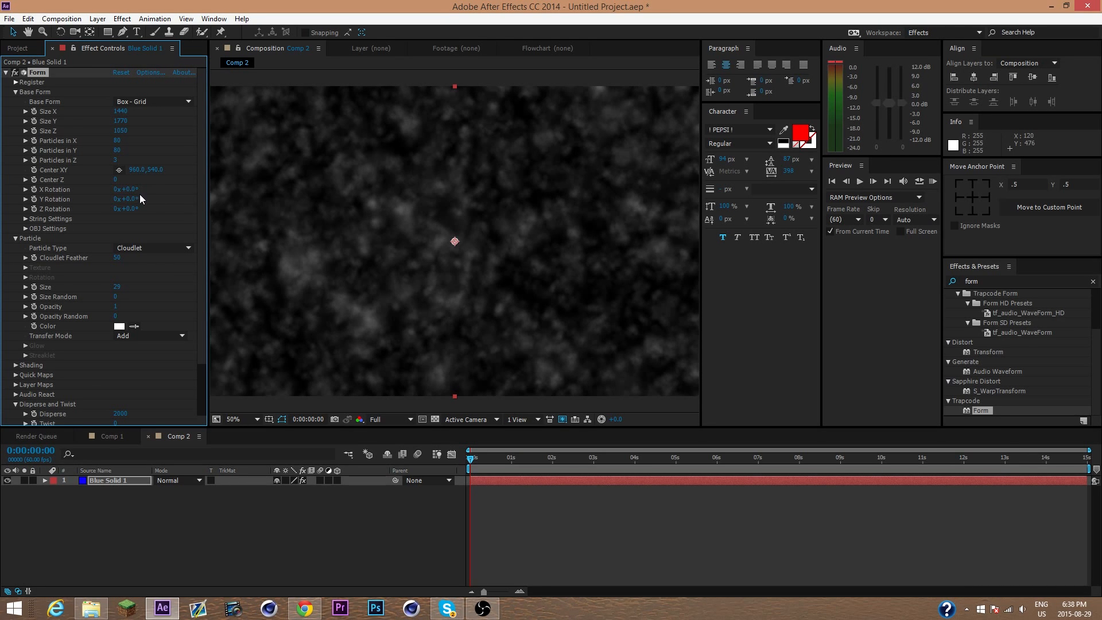
{"action": "left_click", "coordinate": [113, 159]}
{"action": "type", "text": "4"}
{"action": "key", "text": "Return"}
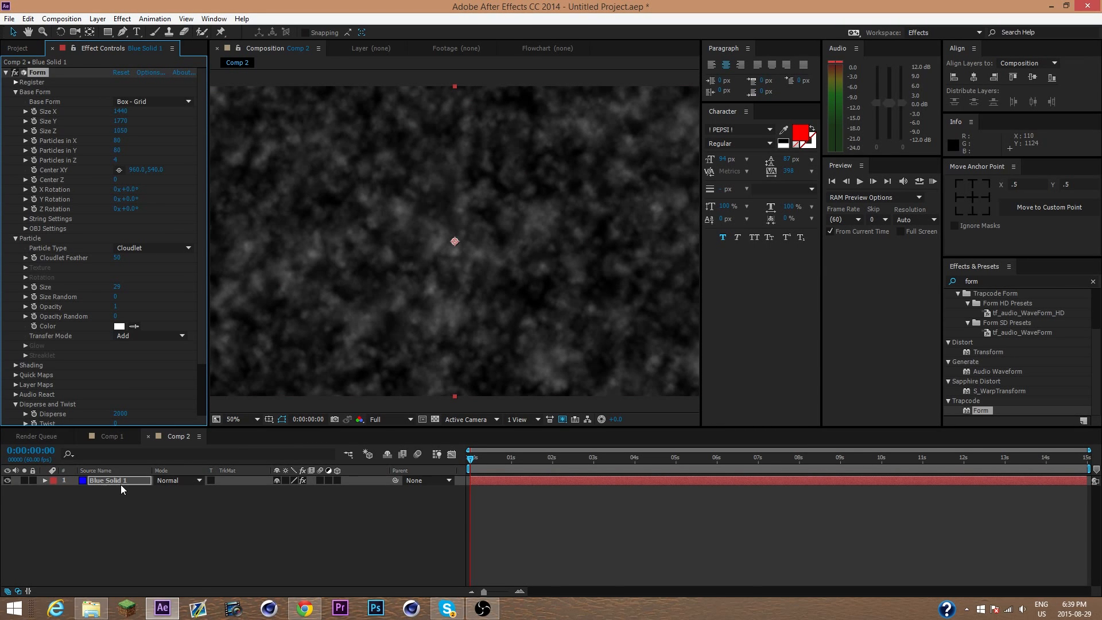
Change the cloudlet particles' color from white to a saturated blue and deselect the layer
{"action": "left_click", "coordinate": [119, 326]}
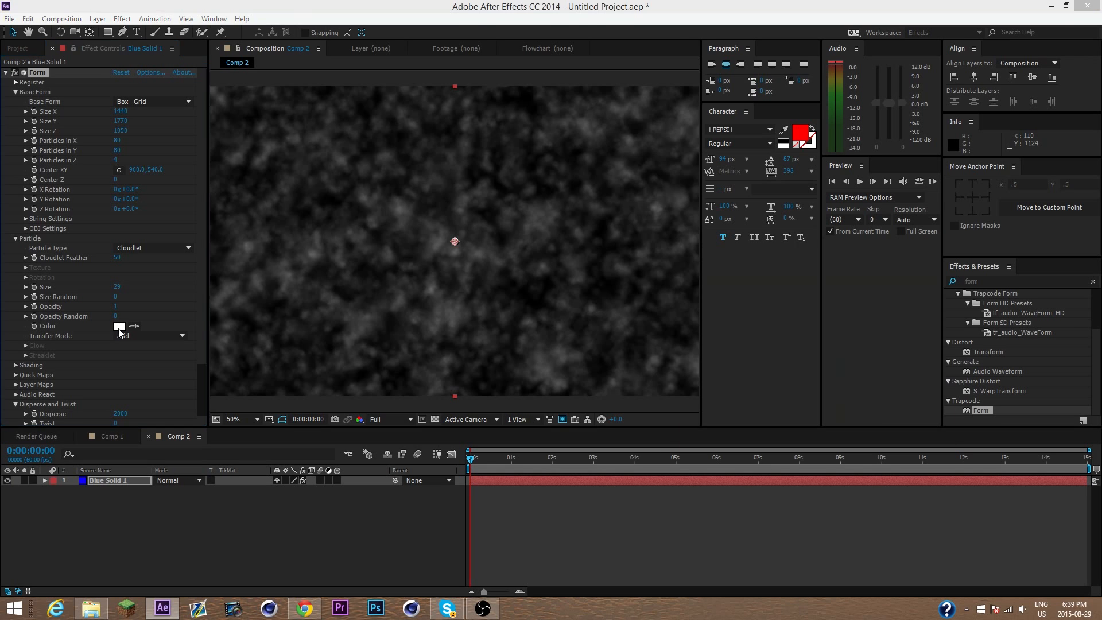
{"action": "left_click", "coordinate": [843, 352]}
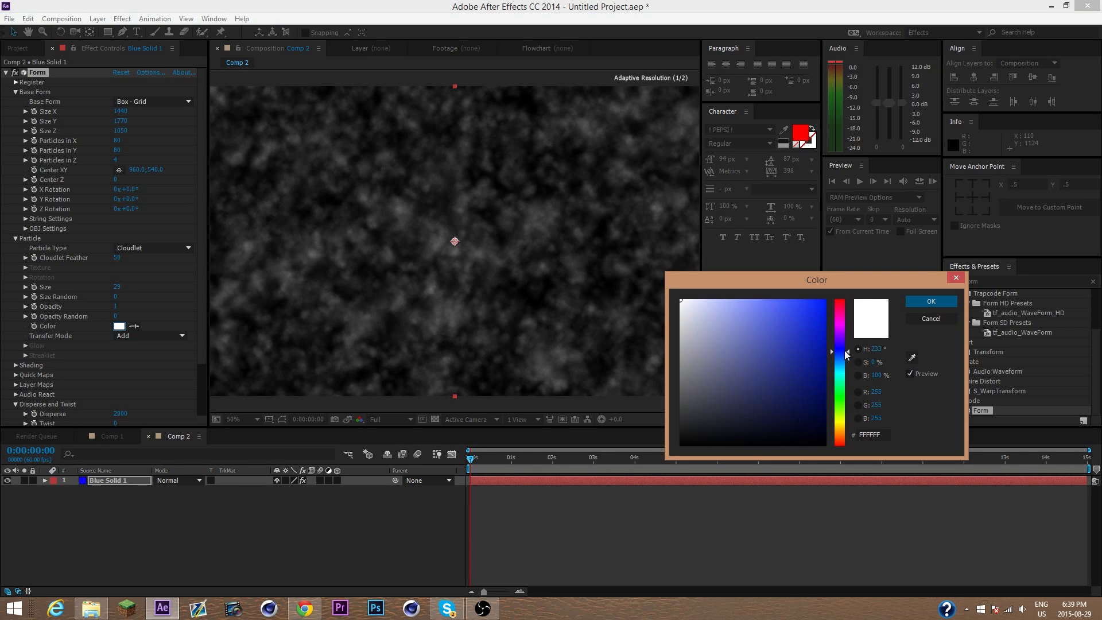
{"action": "mouse_move", "coordinate": [846, 355]}
{"action": "left_mouse_down"}
{"action": "mouse_move", "coordinate": [839, 332]}
{"action": "mouse_move", "coordinate": [839, 348]}
{"action": "left_mouse_up"}
{"action": "left_click", "coordinate": [822, 324]}
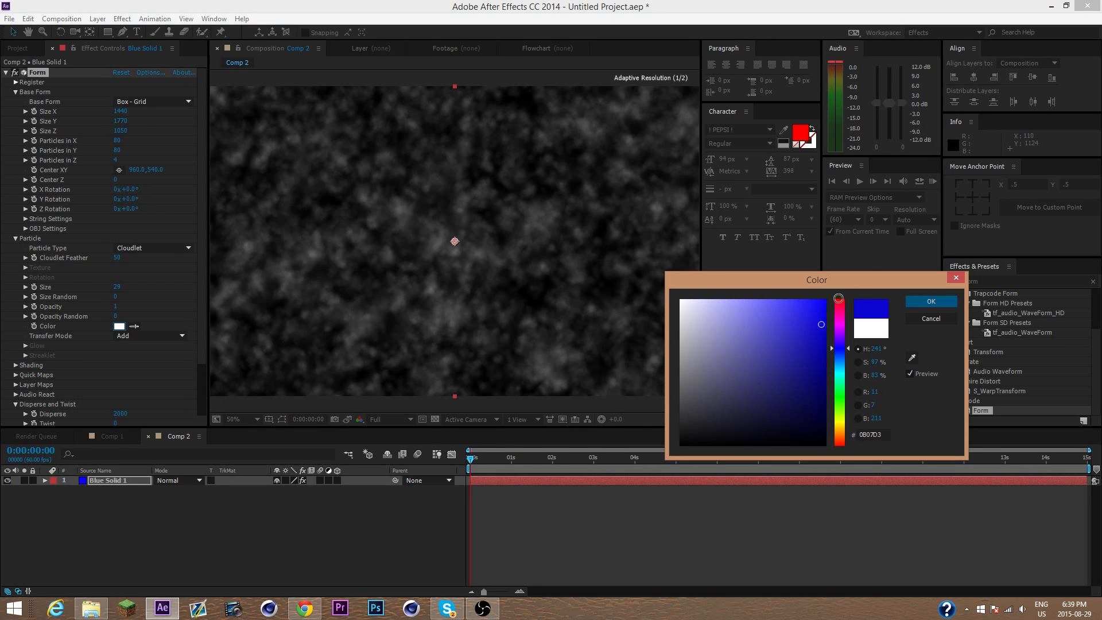
{"action": "left_click", "coordinate": [930, 301]}
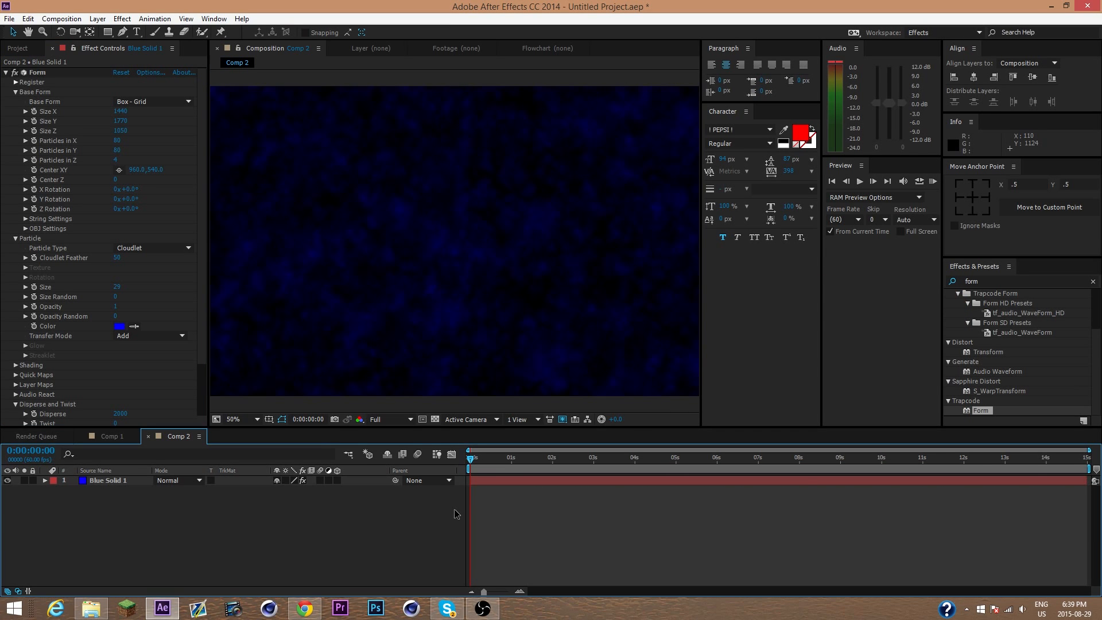
{"action": "left_click", "coordinate": [507, 543]}
Duplicate the Blue Solid 1 layer and change the copy's particle type to Sphere
{"action": "left_click", "coordinate": [117, 481]}
{"action": "key", "text": "ctrl+d"}
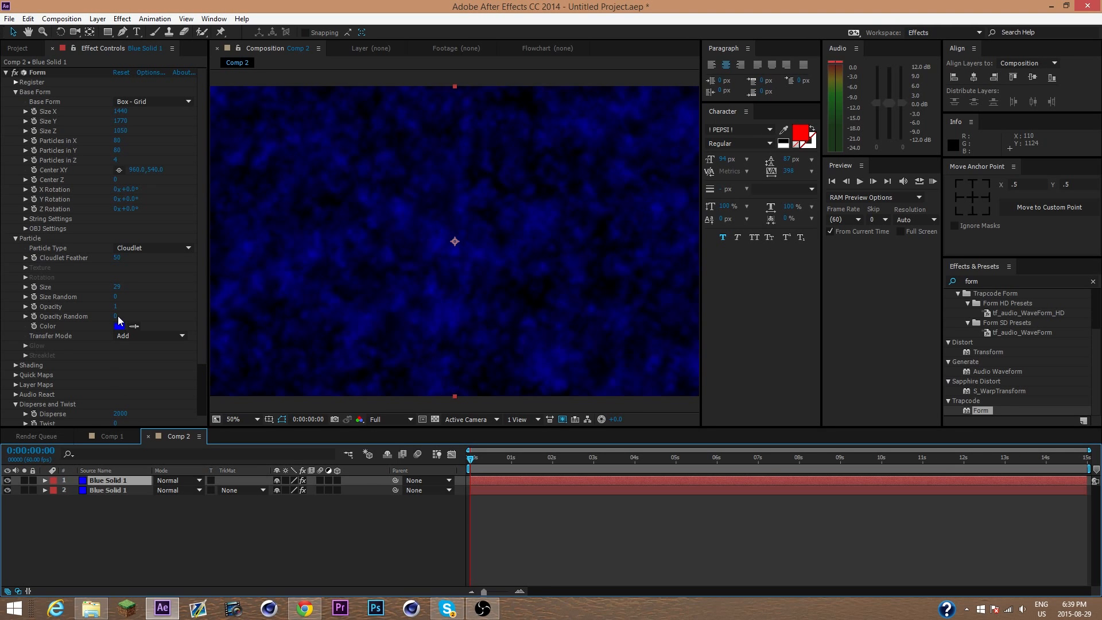
{"action": "left_click", "coordinate": [140, 248]}
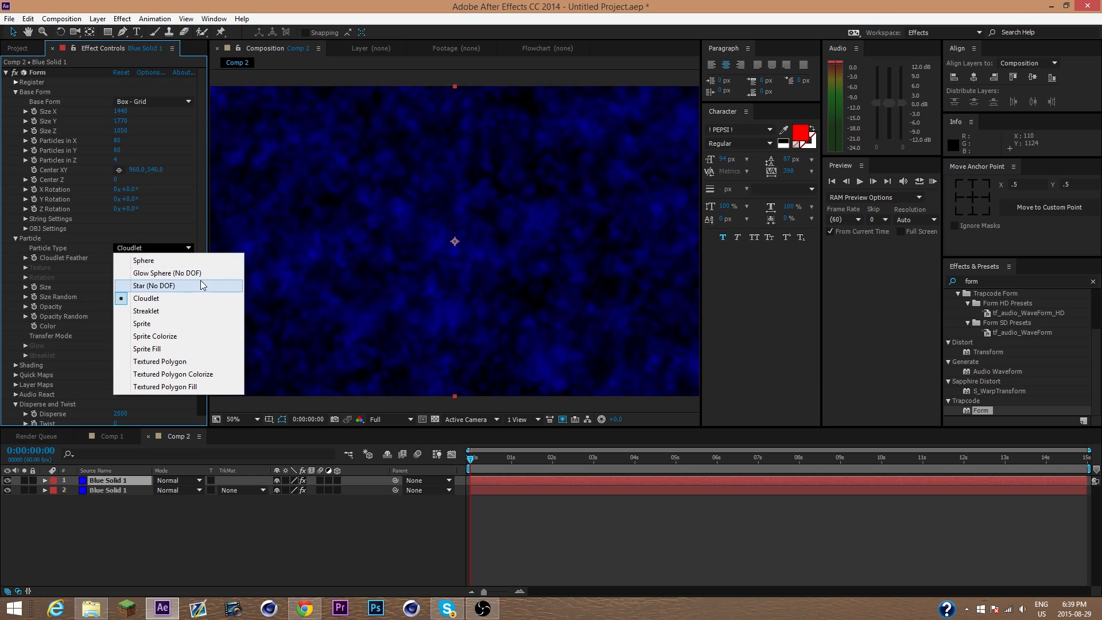
{"action": "left_click", "coordinate": [149, 260]}
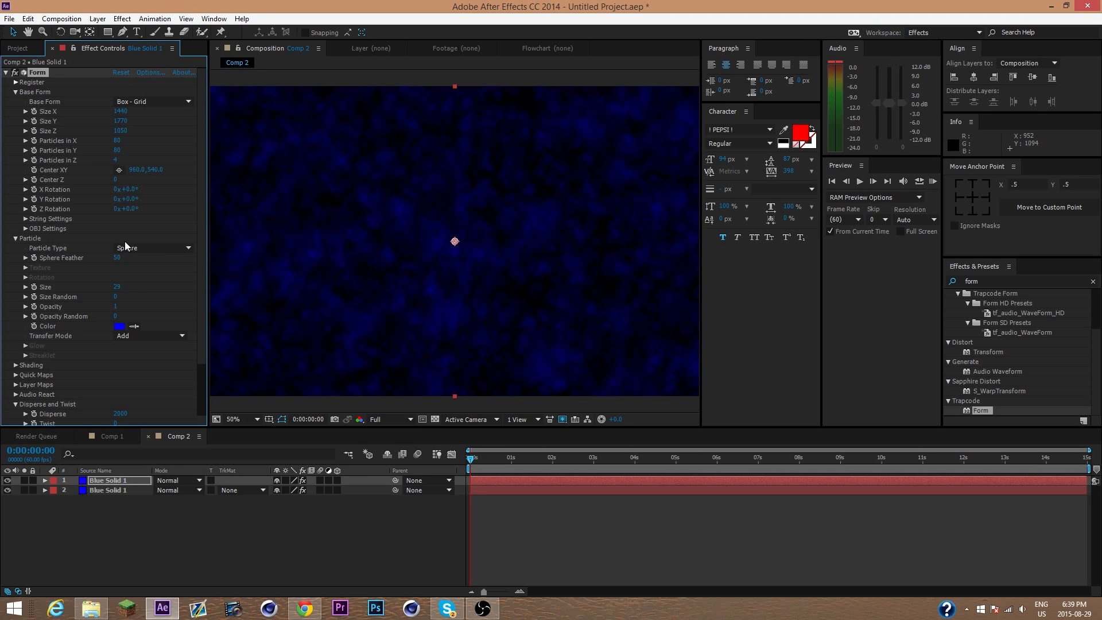
Set the sphere particles' size to 2 and their opacity to 100
{"action": "left_click", "coordinate": [116, 286]}
{"action": "type", "text": "2"}
{"action": "key", "text": "Return"}
{"action": "left_click", "coordinate": [117, 308]}
{"action": "type", "text": "100"}
{"action": "key", "text": "Return"}
Give the sphere particles a lighter violet-blue color and raise their Disperse value to 2144
{"action": "left_click", "coordinate": [118, 327]}
{"action": "left_click_drag", "start_coordinate": [784, 374], "coordinate": [766, 288]}
{"action": "left_click", "coordinate": [931, 301]}
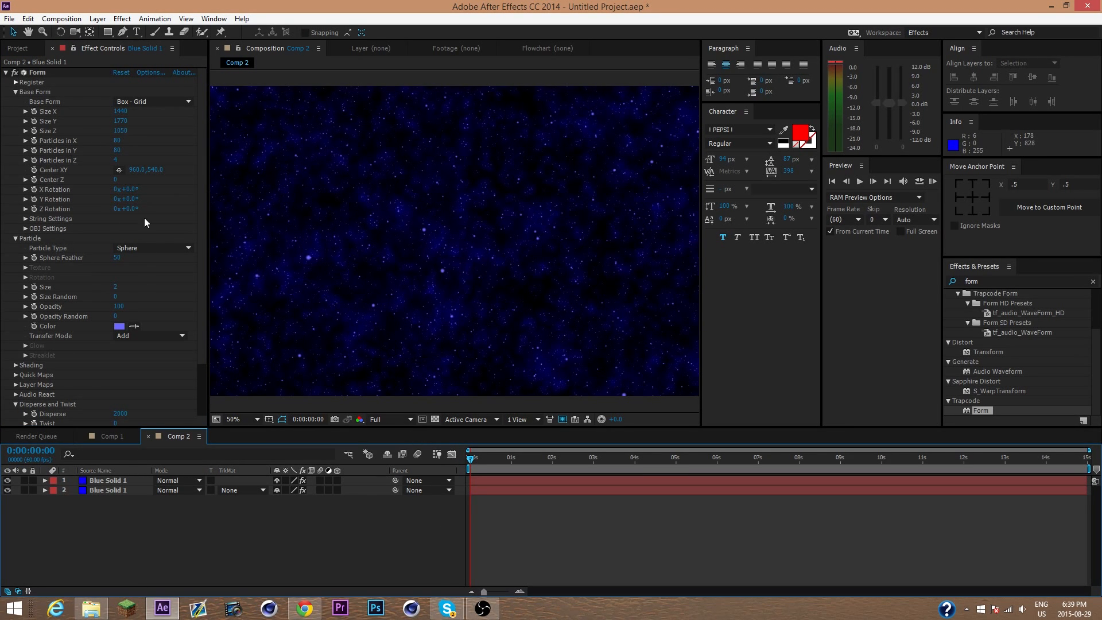
{"action": "scroll", "coordinate": [101, 293], "scroll_direction": "down", "scroll_amount": 3}
{"action": "left_click_drag", "start_coordinate": [120, 351], "coordinate": [189, 334]}
{"action": "left_click", "coordinate": [177, 521]}
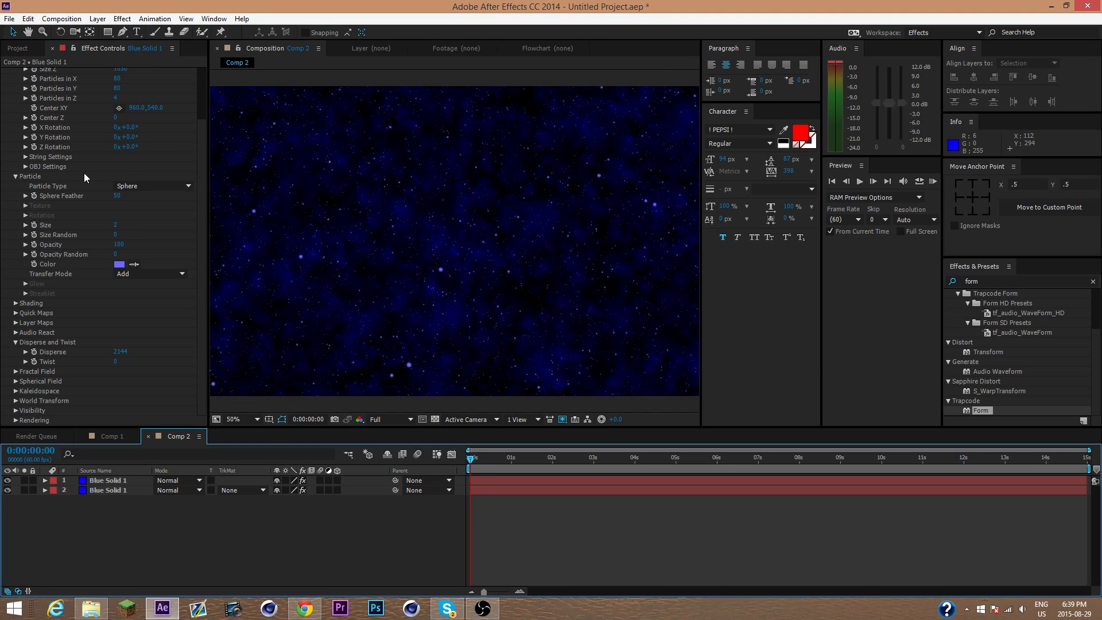
Try the sphere layer with Particles in X and Particles in Y at 40
{"action": "scroll", "coordinate": [92, 263], "scroll_direction": "up", "scroll_amount": 2}
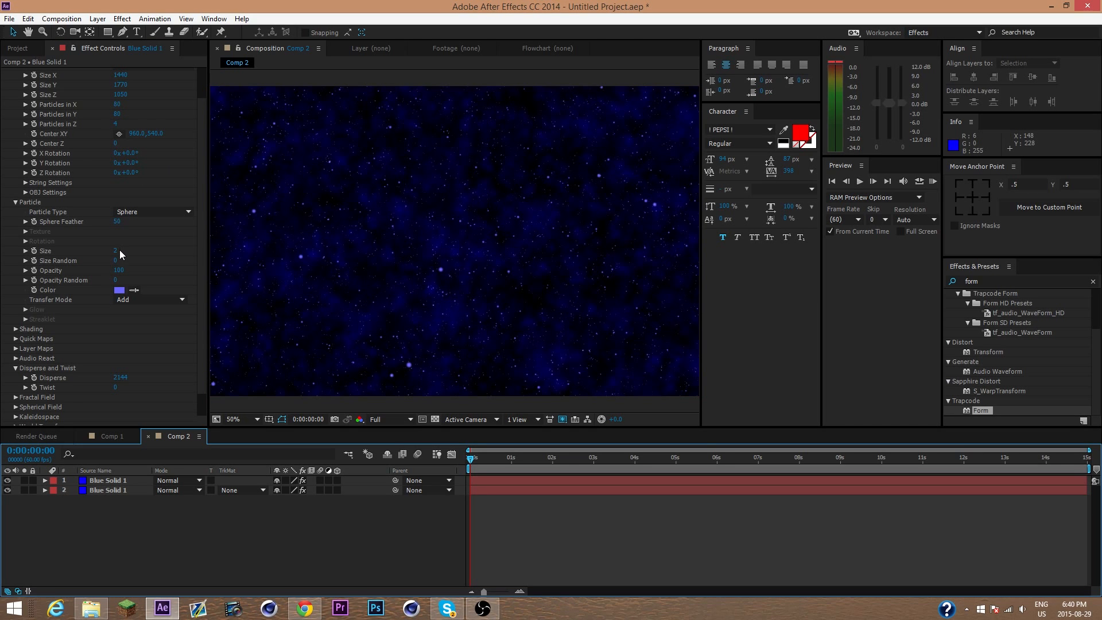
{"action": "scroll", "coordinate": [60, 156], "scroll_direction": "up", "scroll_amount": 3}
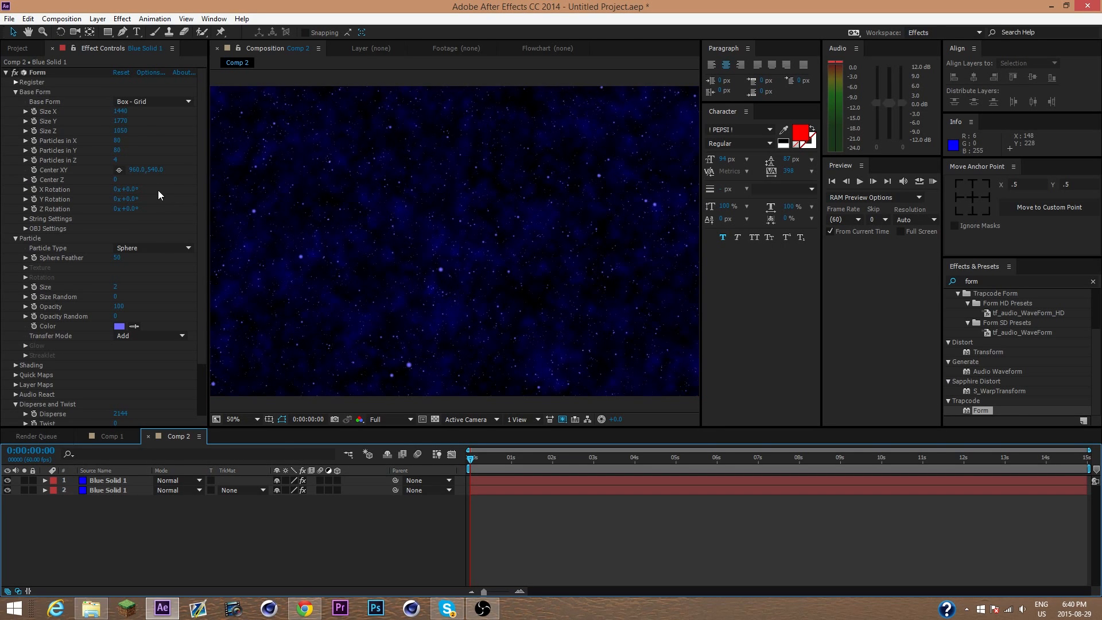
{"action": "left_click_drag", "start_coordinate": [121, 155], "coordinate": [98, 155]}
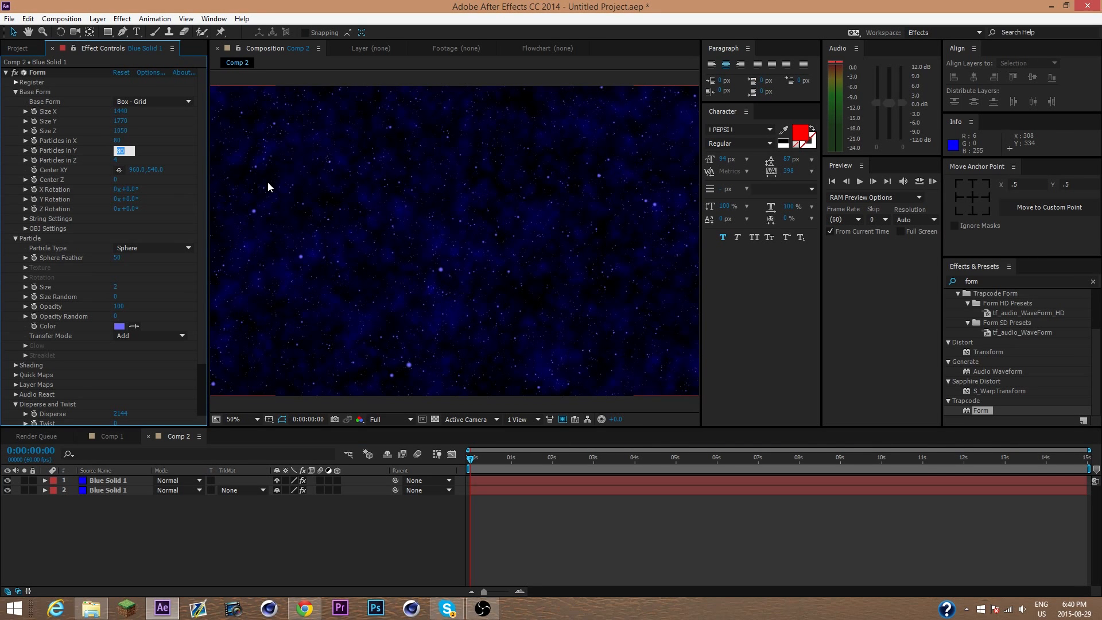
{"action": "left_click", "coordinate": [117, 140]}
{"action": "type", "text": "40"}
{"action": "key", "text": "Return"}
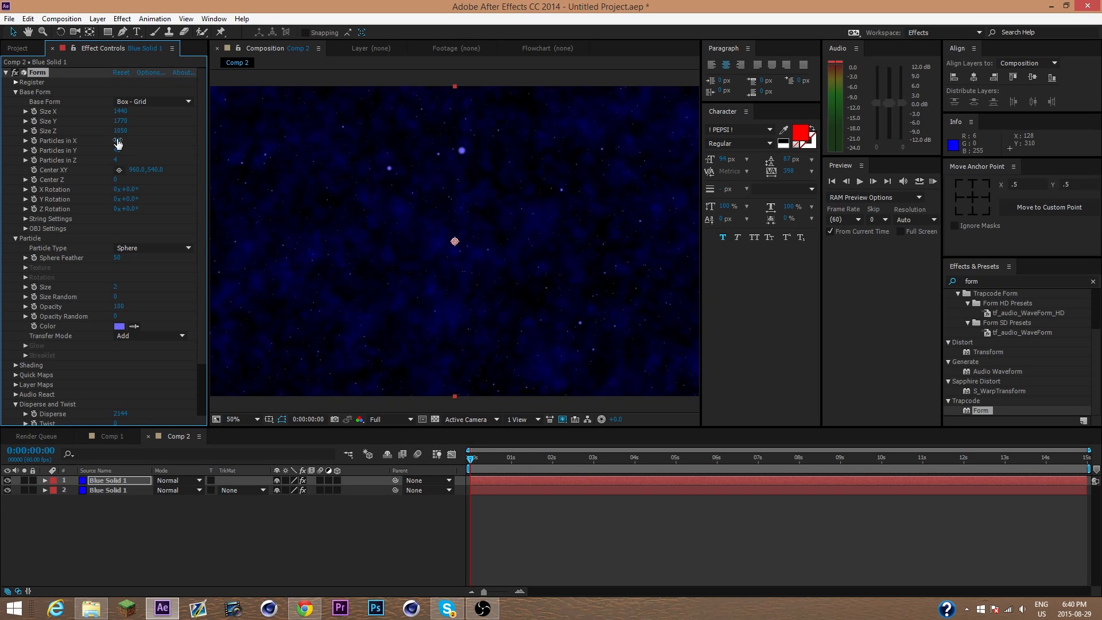
Set the sphere layer's particle counts to 30 in X, 30 in Y and 2 in Z
{"action": "left_click", "coordinate": [121, 161]}
{"action": "type", "text": "2"}
{"action": "left_click", "coordinate": [118, 141]}
{"action": "type", "text": "30"}
{"action": "key", "text": "Return"}
{"action": "left_click", "coordinate": [123, 149]}
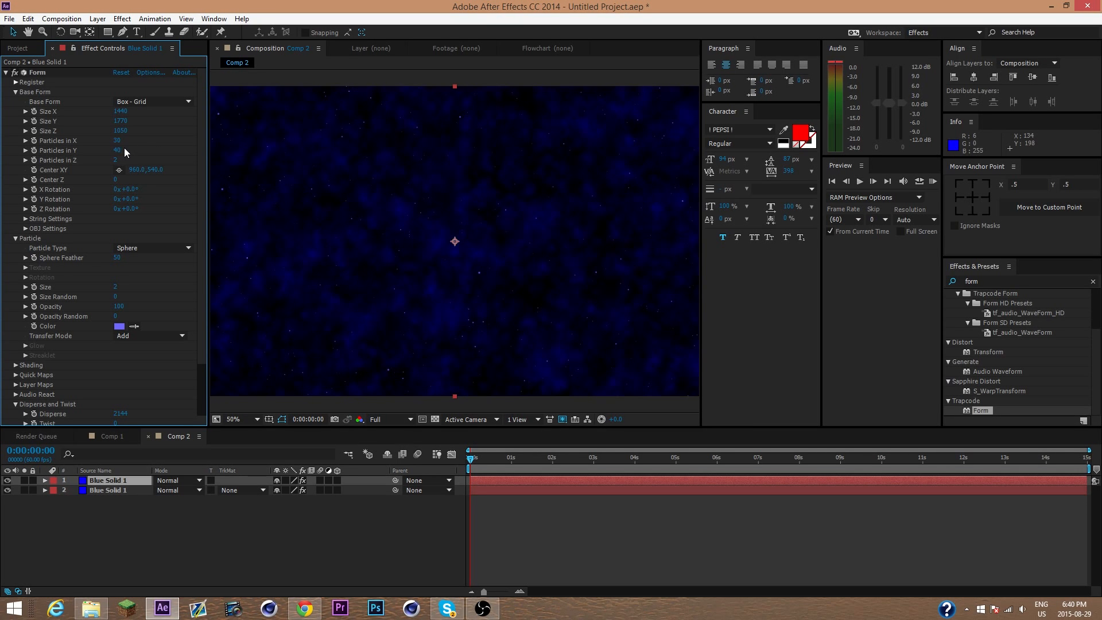
{"action": "left_click", "coordinate": [117, 149]}
{"action": "type", "text": "30"}
{"action": "key", "text": "Return"}
{"action": "left_click", "coordinate": [485, 457]}
{"action": "key", "text": "Home"}
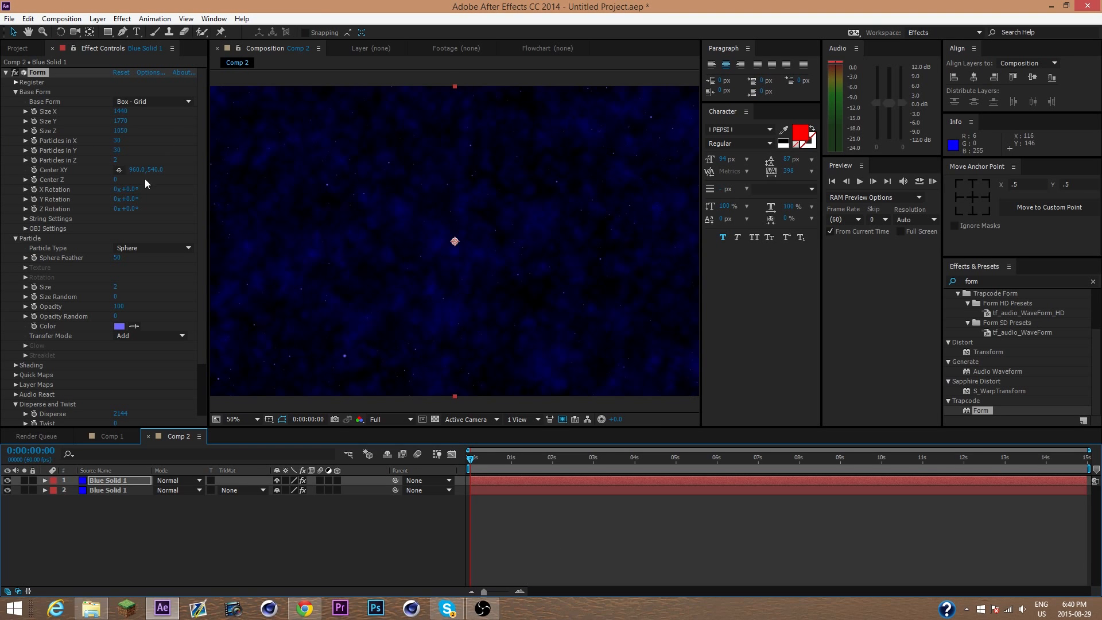
Add a new adjustment layer above the two particle layers
{"action": "right_click", "coordinate": [212, 377]}
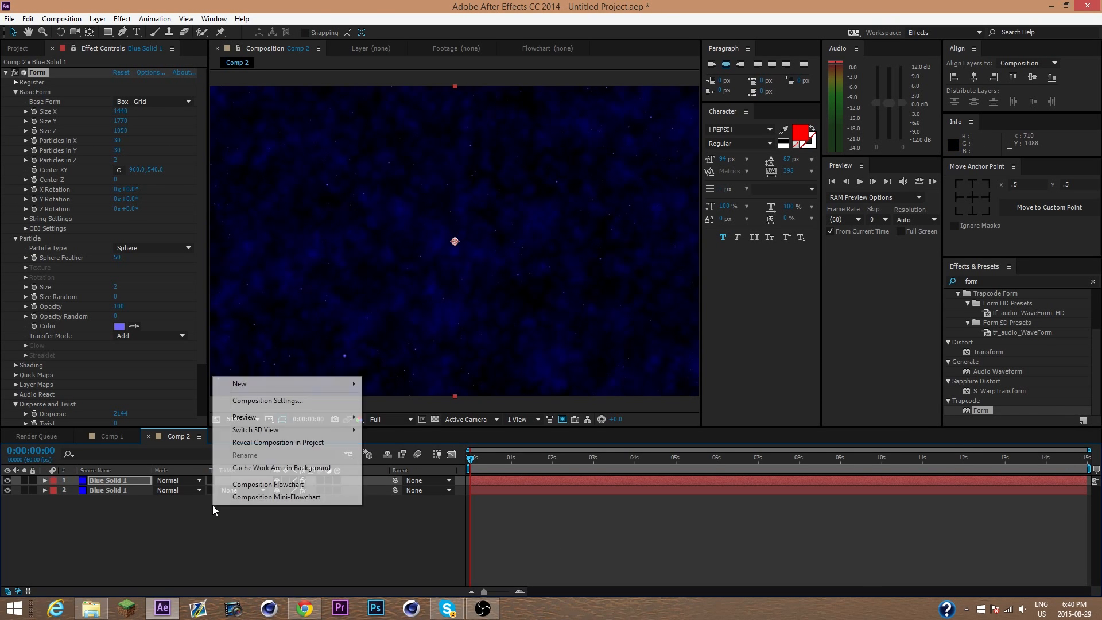
{"action": "mouse_move", "coordinate": [246, 388]}
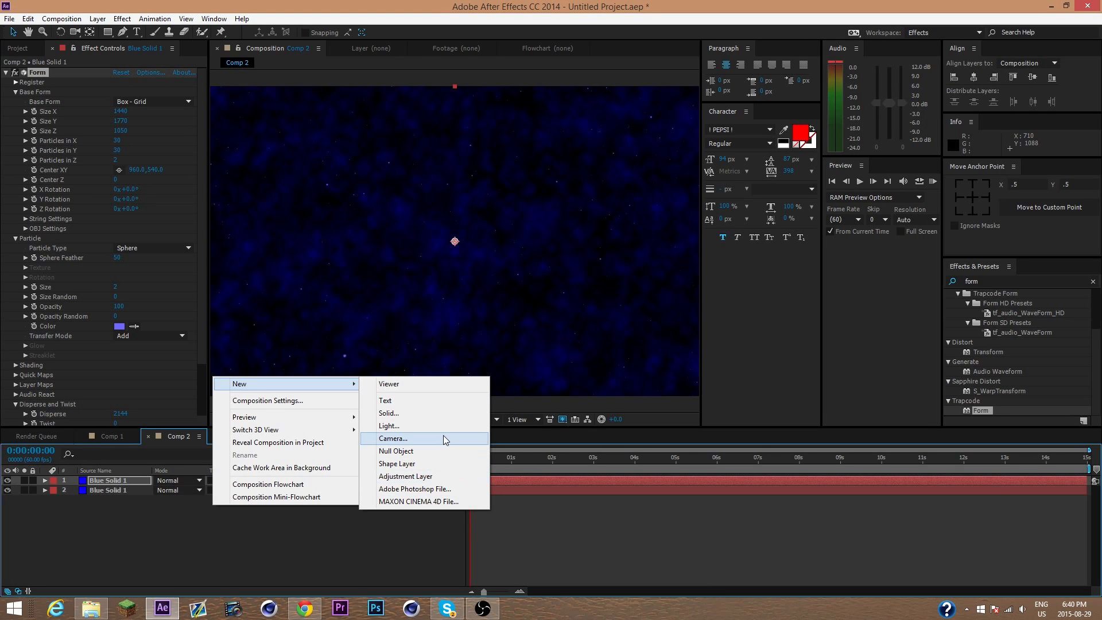
{"action": "left_click", "coordinate": [443, 476]}
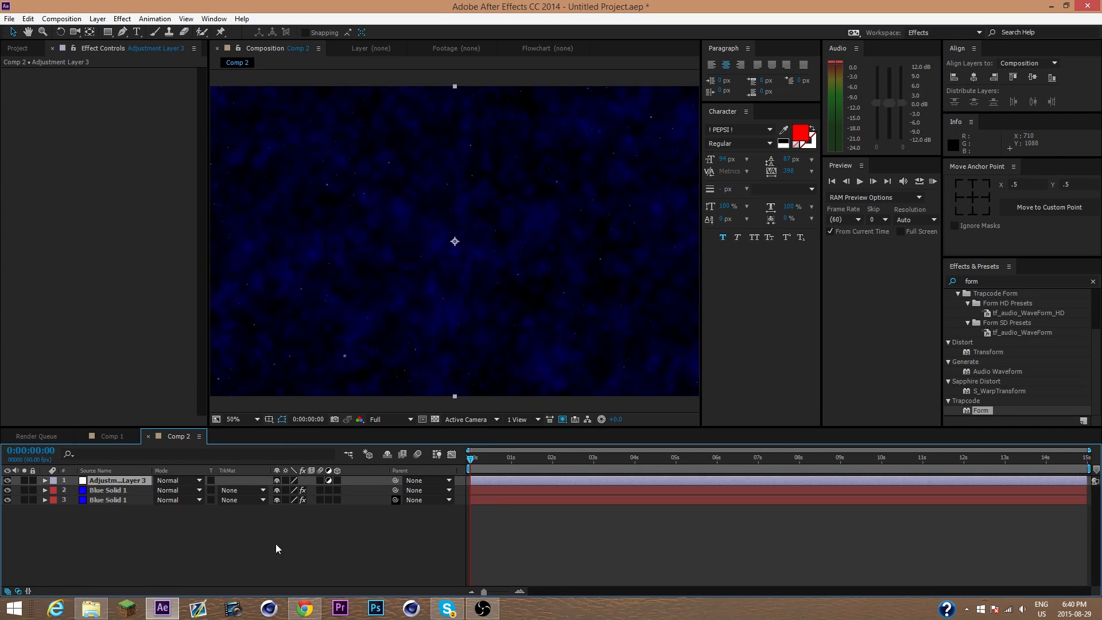
Create a black 1920 x 1080 px solid and move it beneath all other layers
{"action": "right_click", "coordinate": [180, 548]}
{"action": "mouse_move", "coordinate": [243, 422]}
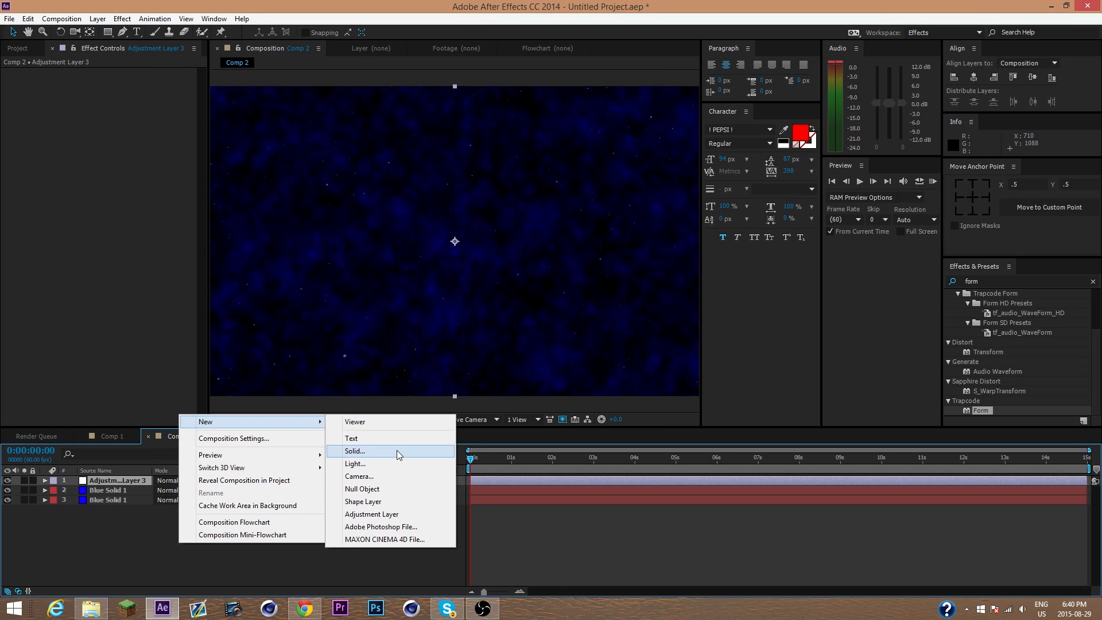
{"action": "left_click", "coordinate": [398, 451]}
{"action": "left_click", "coordinate": [544, 373]}
{"action": "left_click", "coordinate": [687, 444]}
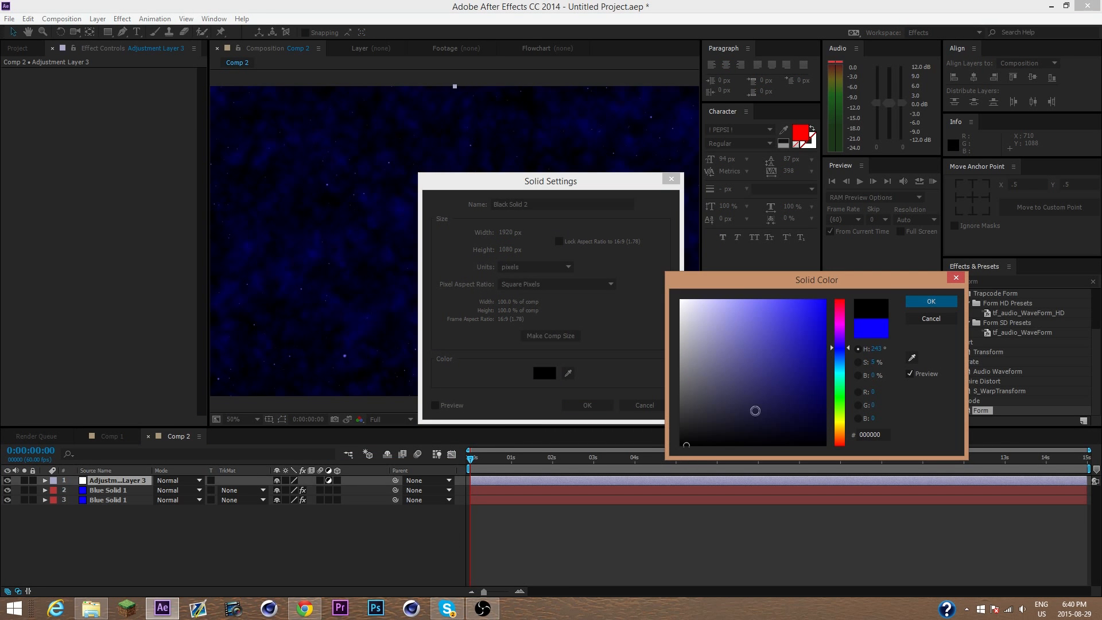
{"action": "left_click", "coordinate": [932, 301]}
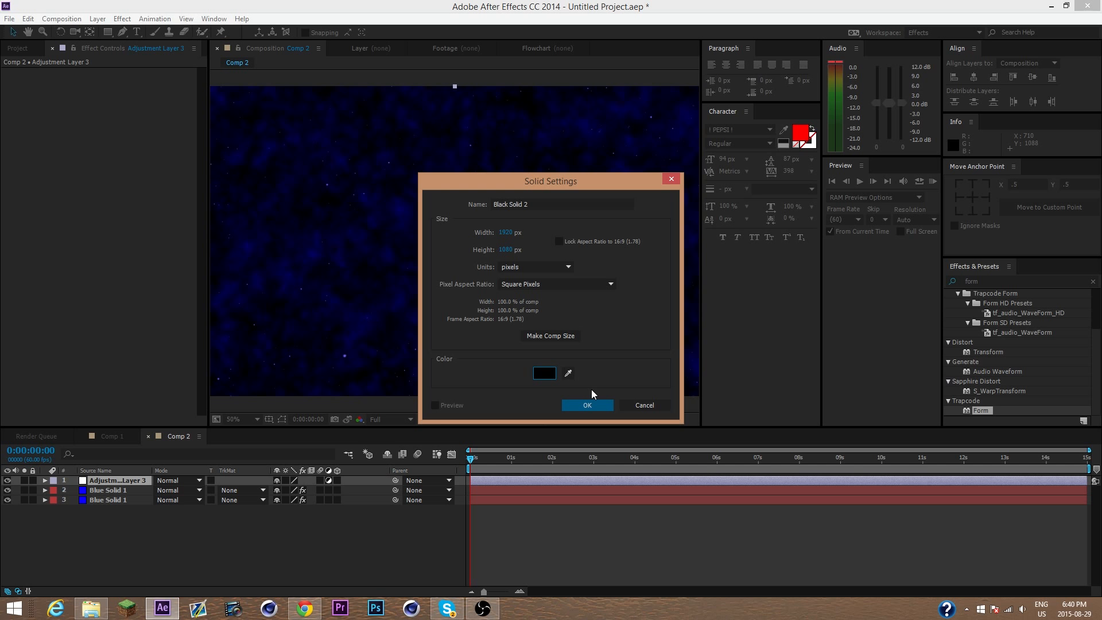
{"action": "left_click", "coordinate": [585, 406]}
{"action": "left_click_drag", "start_coordinate": [115, 481], "coordinate": [133, 517]}
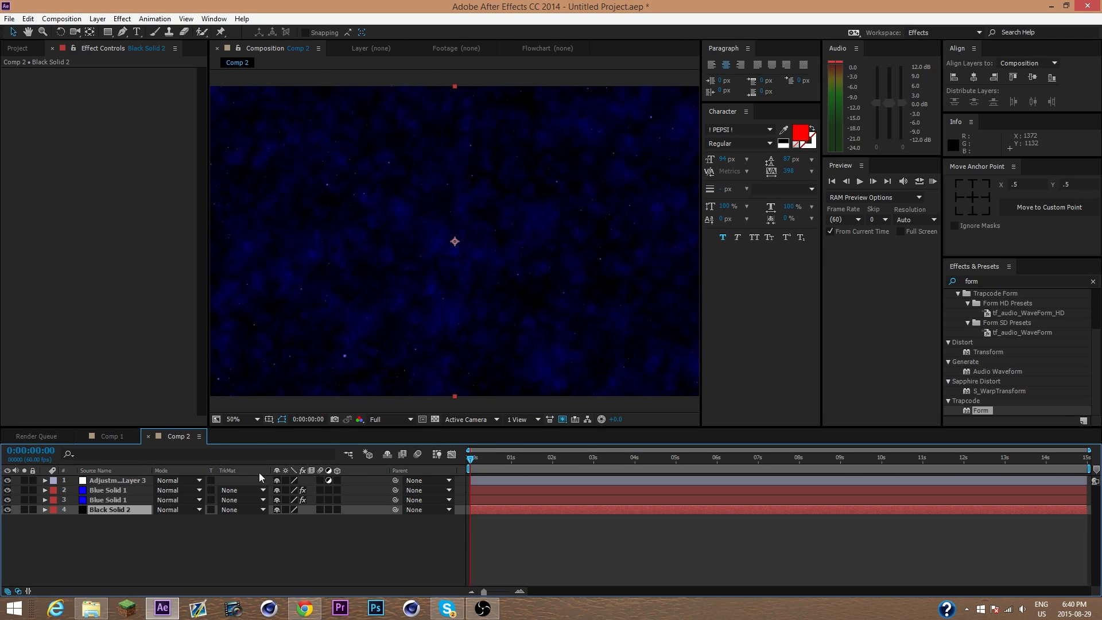
Search the effects for "magic" and apply Magic Bullet Looks to the adjustment layer
{"action": "left_click", "coordinate": [124, 482]}
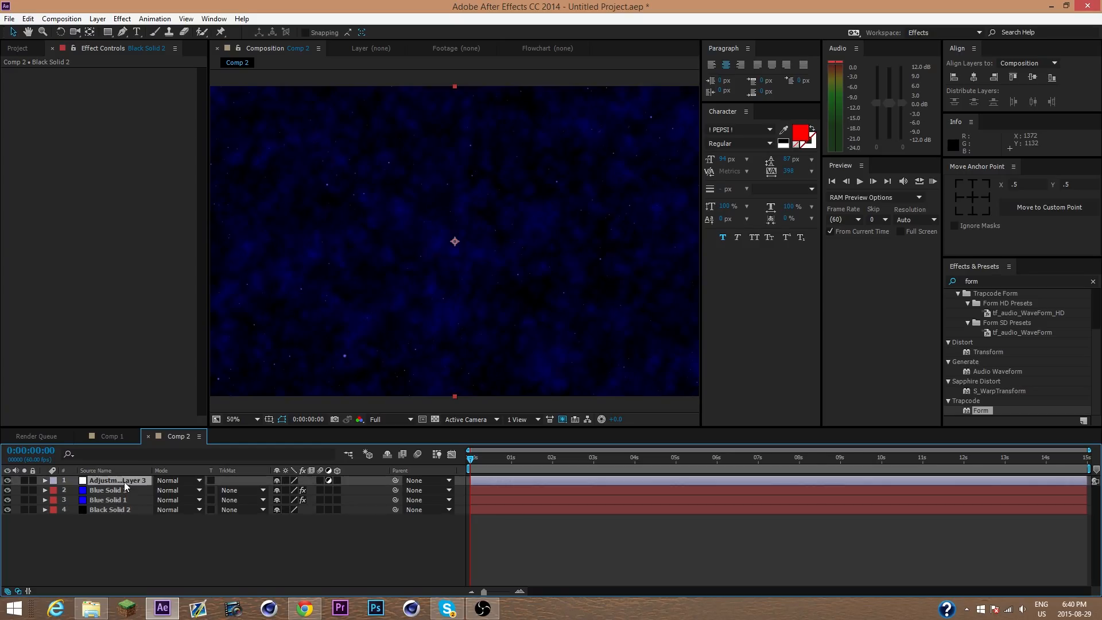
{"action": "left_click", "coordinate": [981, 280]}
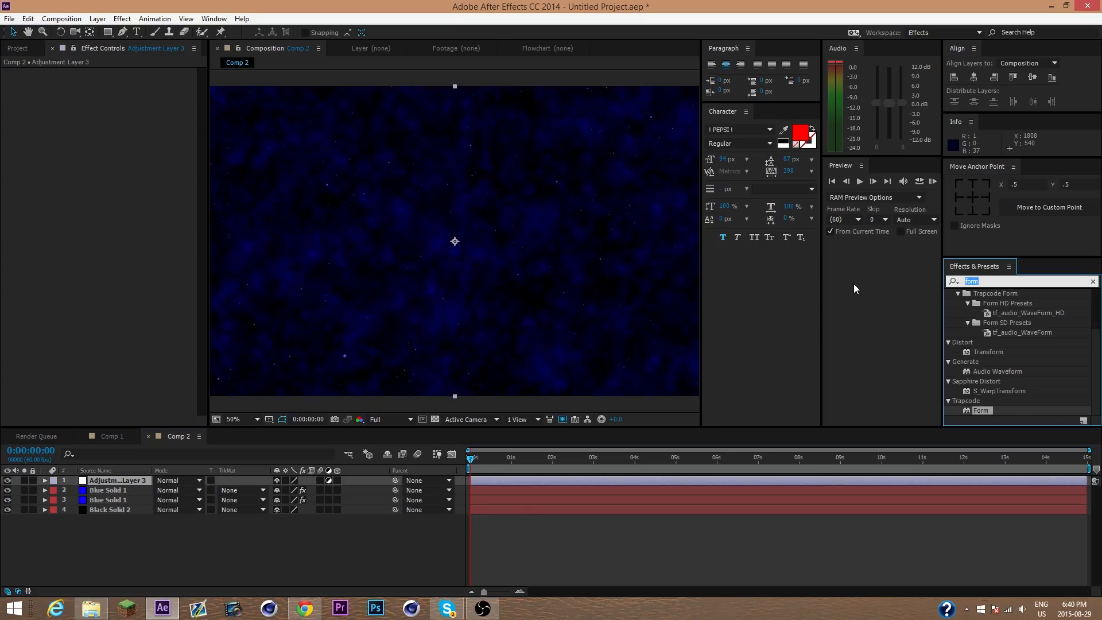
{"action": "type", "text": "magic"}
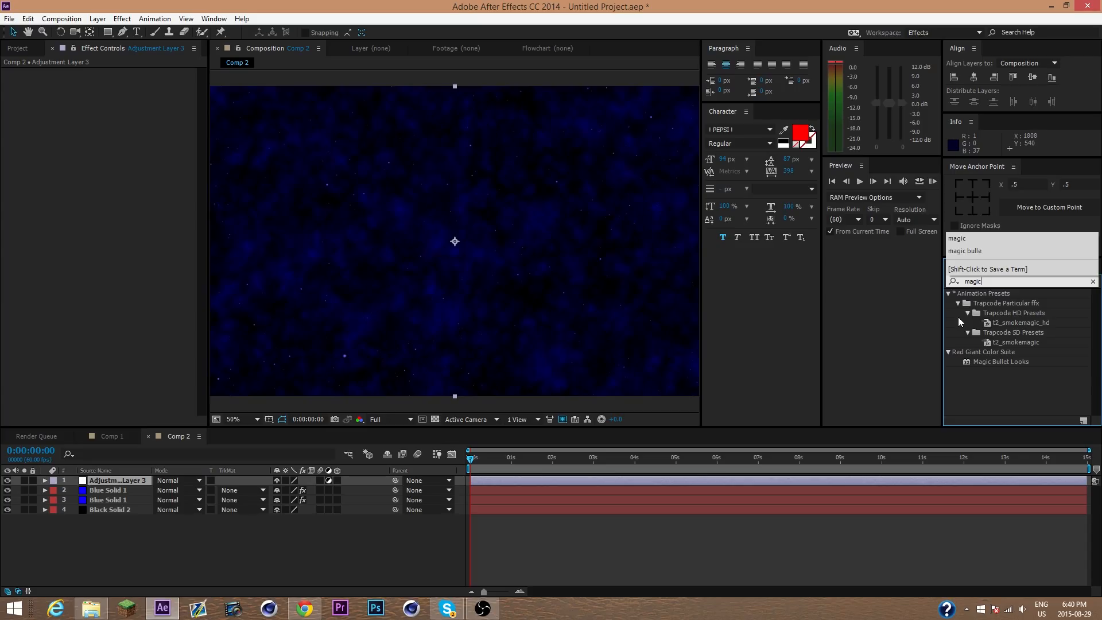
{"action": "left_click", "coordinate": [1079, 373]}
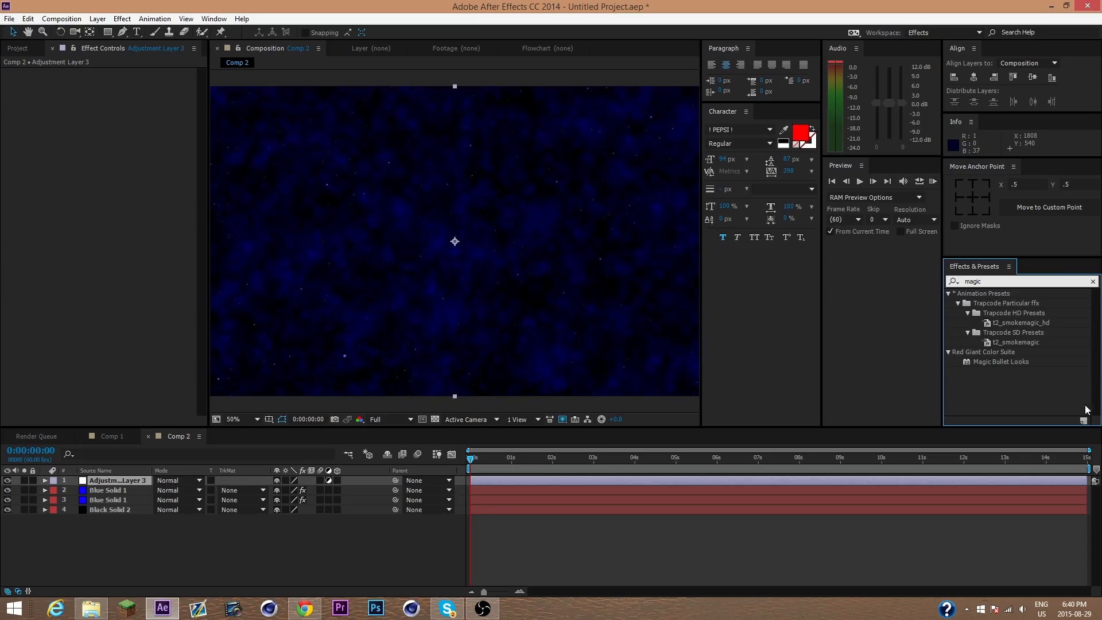
{"action": "left_click", "coordinate": [1005, 363]}
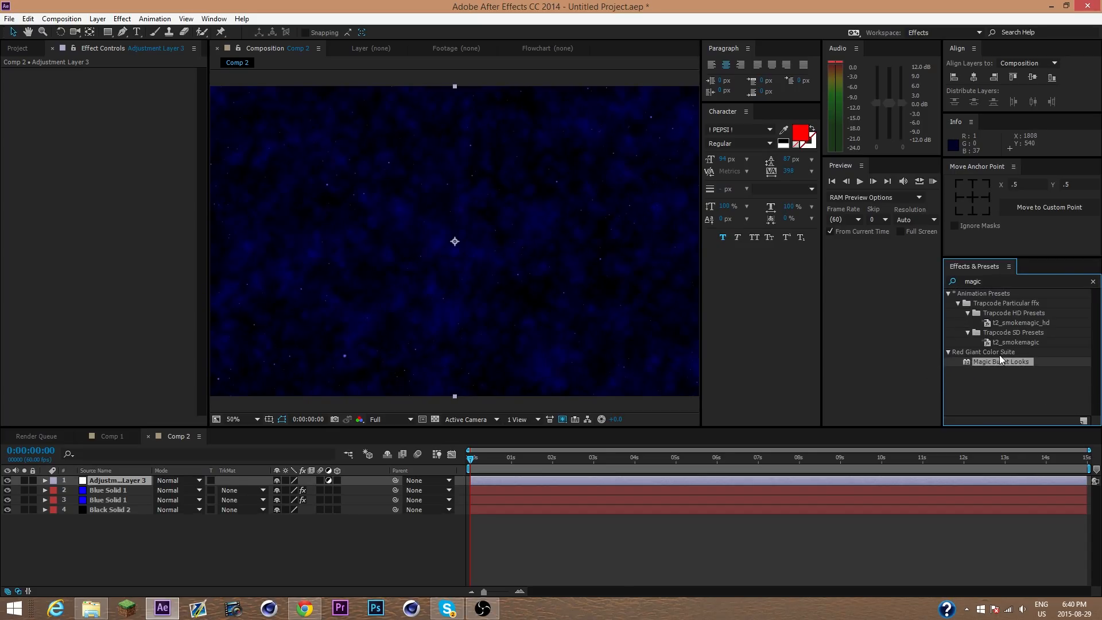
{"action": "left_click_drag", "start_coordinate": [1000, 355], "coordinate": [23, 218]}
Open the Magic Bullet Looks editor for the adjustment layer and bring up its library of preset looks
{"action": "left_click", "coordinate": [42, 103]}
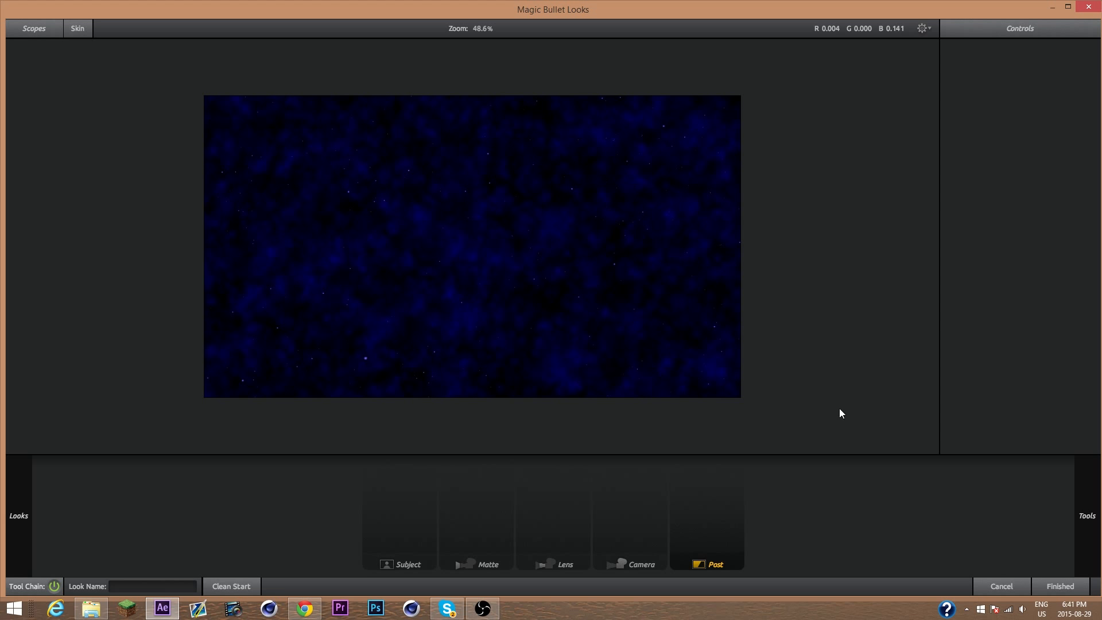
{"action": "left_click", "coordinate": [1010, 584]}
{"action": "left_click", "coordinate": [41, 103]}
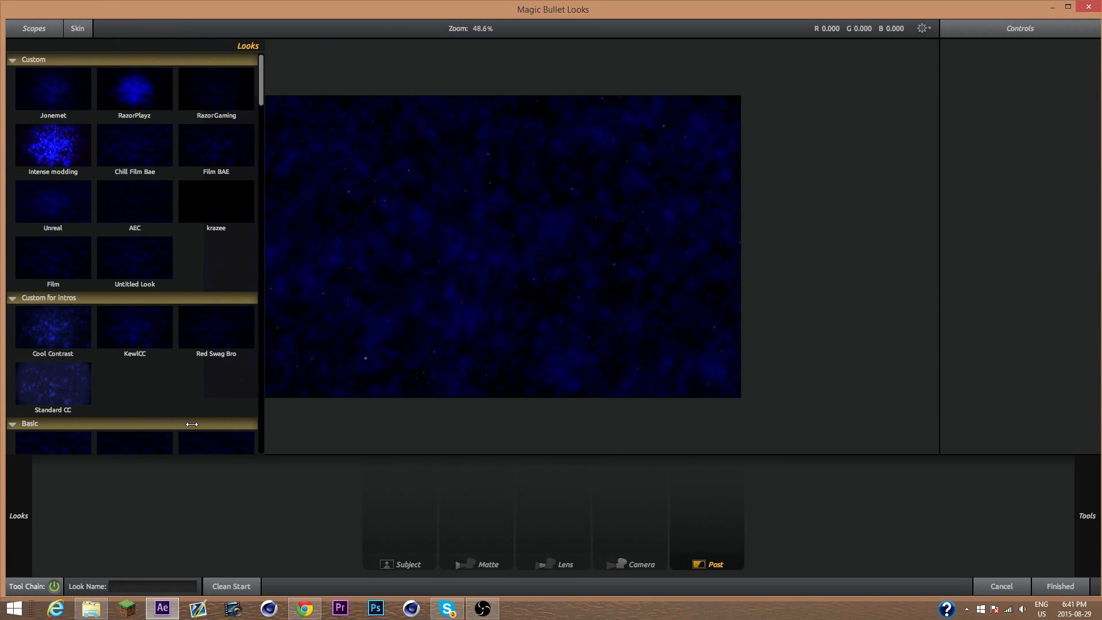
Try several presets from the Custom looks group, including AEC, Jonemet, Intense modding, RazorPlayz and krazee
{"action": "mouse_move", "coordinate": [5, 525]}
{"action": "left_click", "coordinate": [84, 239]}
{"action": "left_click", "coordinate": [144, 208]}
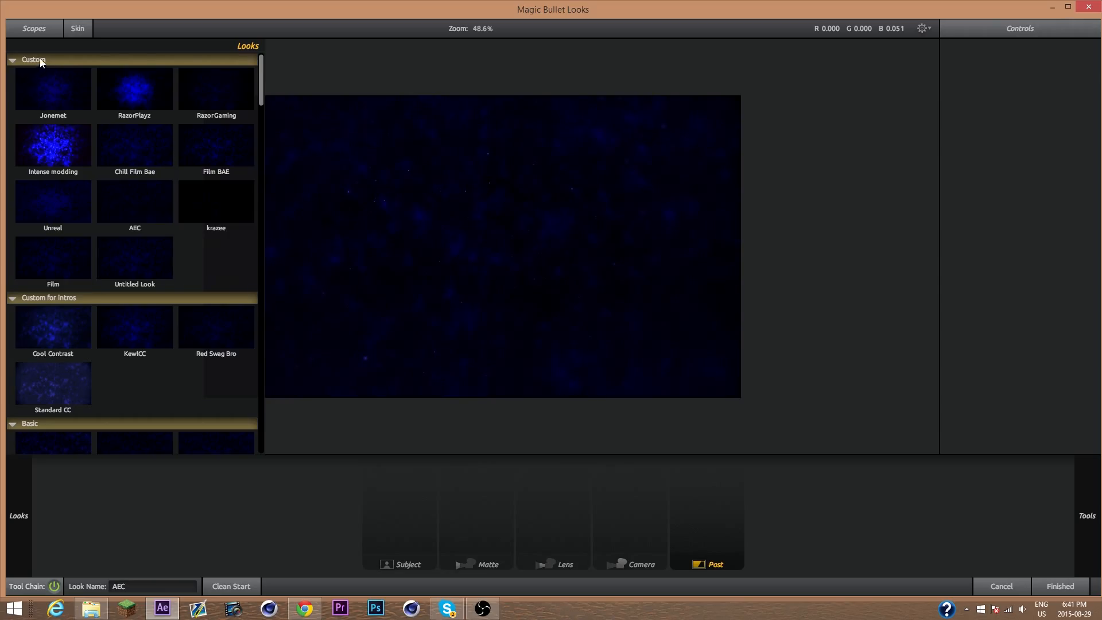
{"action": "left_click", "coordinate": [54, 115]}
{"action": "left_click", "coordinate": [36, 168]}
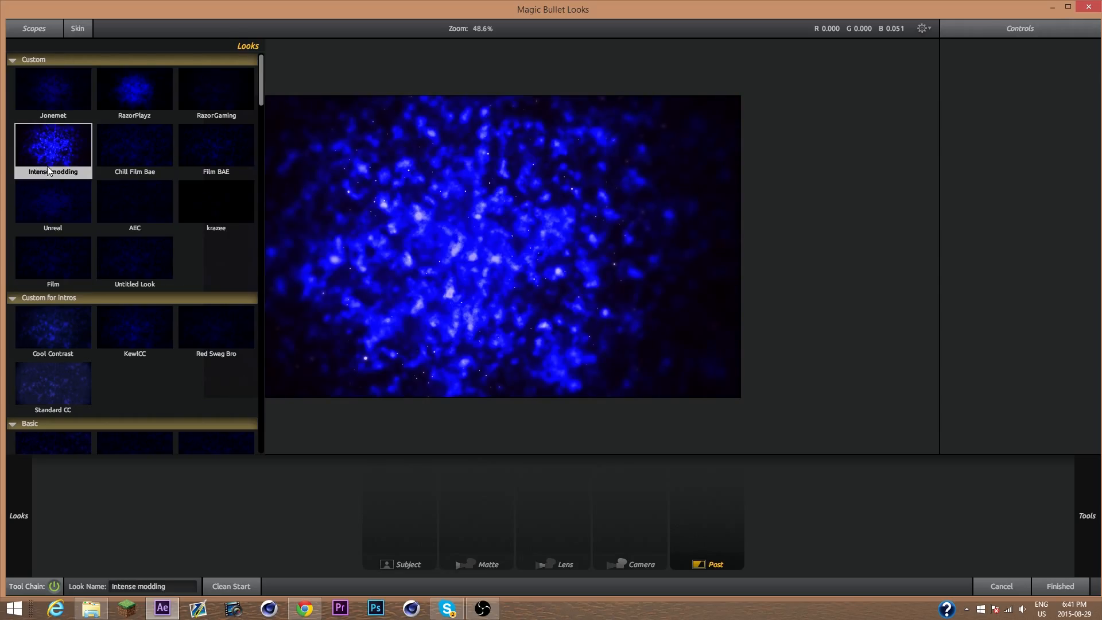
{"action": "left_click", "coordinate": [164, 108]}
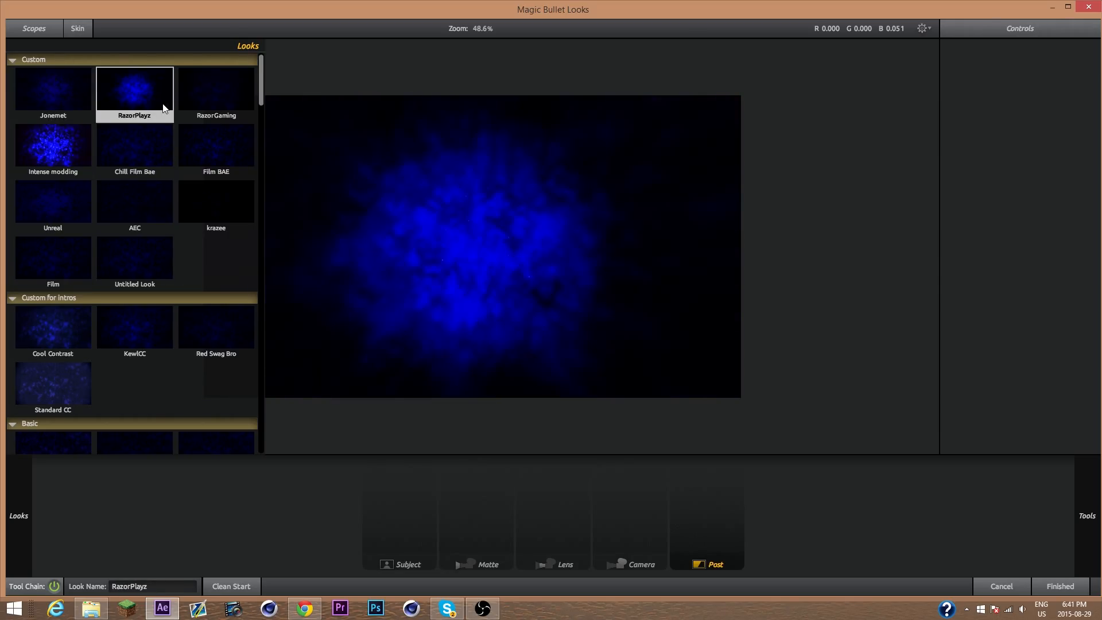
{"action": "left_click", "coordinate": [225, 223]}
Try the Custom for Intros looks KewlCC, Cool Contrast and Red Swag Bro, plus the Basic look Contrast
{"action": "left_click", "coordinate": [239, 335]}
{"action": "left_click", "coordinate": [135, 339]}
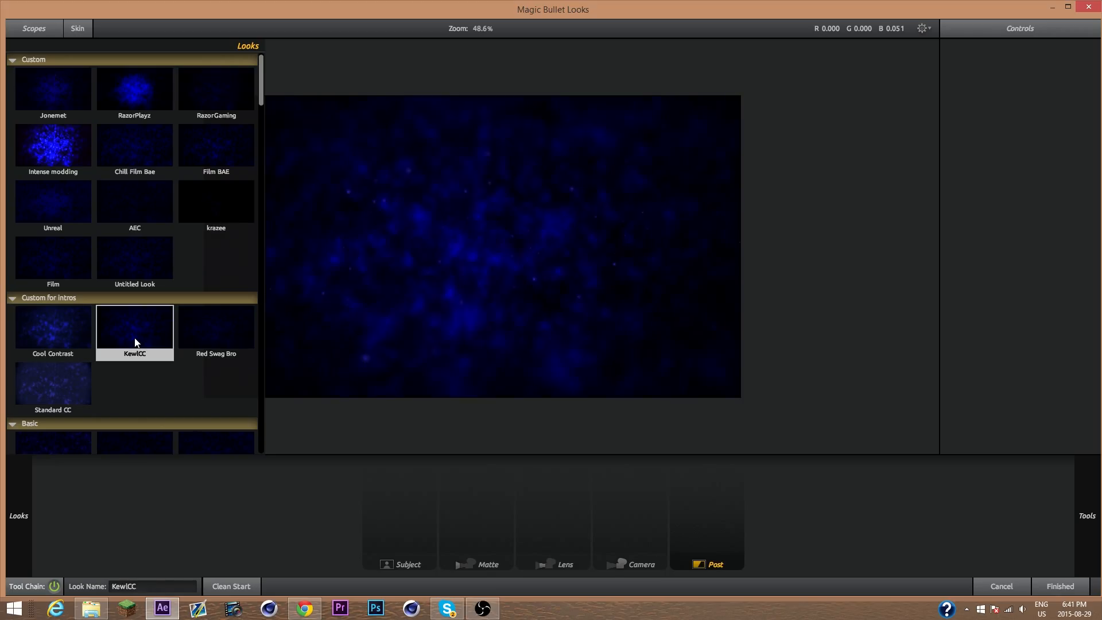
{"action": "left_click", "coordinate": [40, 336]}
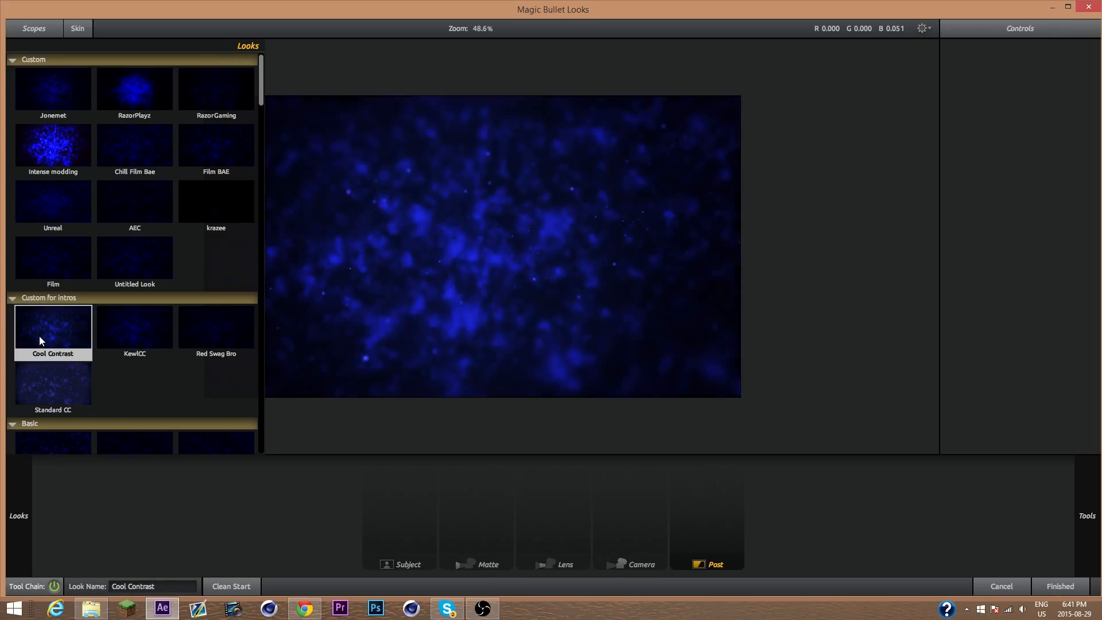
{"action": "left_click", "coordinate": [207, 354]}
{"action": "scroll", "coordinate": [201, 367], "scroll_direction": "down", "scroll_amount": 1}
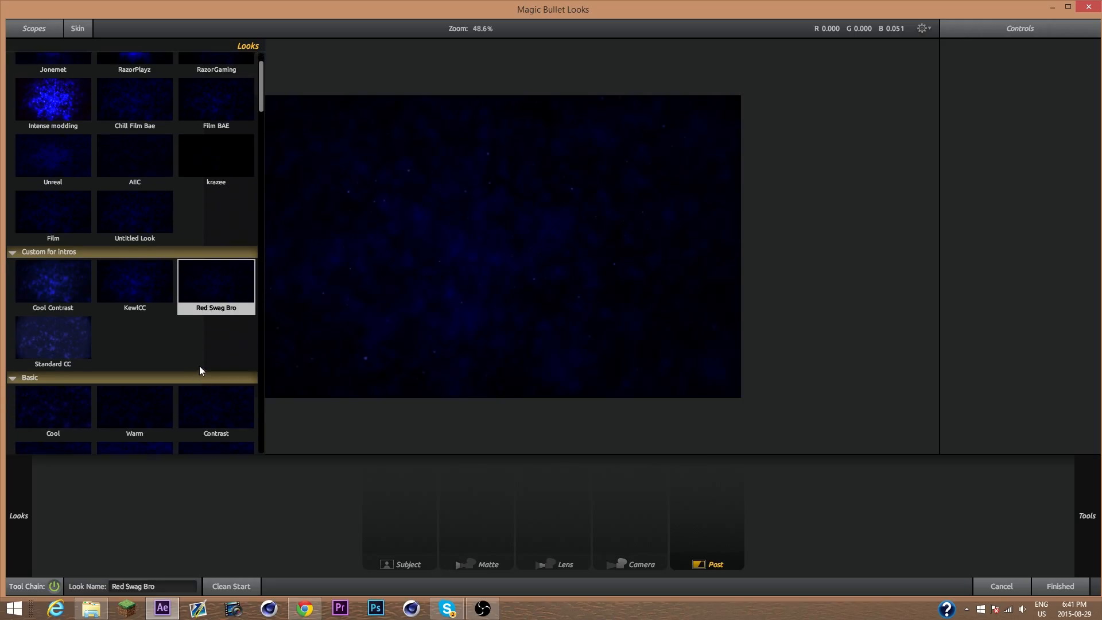
{"action": "scroll", "coordinate": [198, 364], "scroll_direction": "down", "scroll_amount": 1}
{"action": "left_click", "coordinate": [199, 362]}
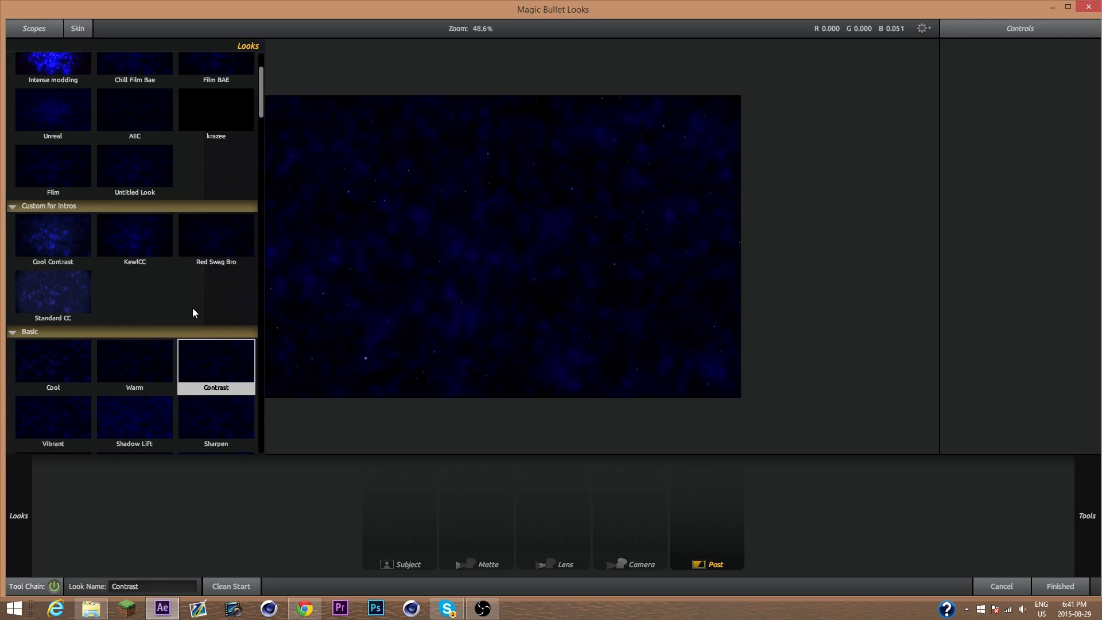
Go back to the Custom looks group and try the AEC, Intense modding and Film BAE presets
{"action": "mouse_move", "coordinate": [24, 535]}
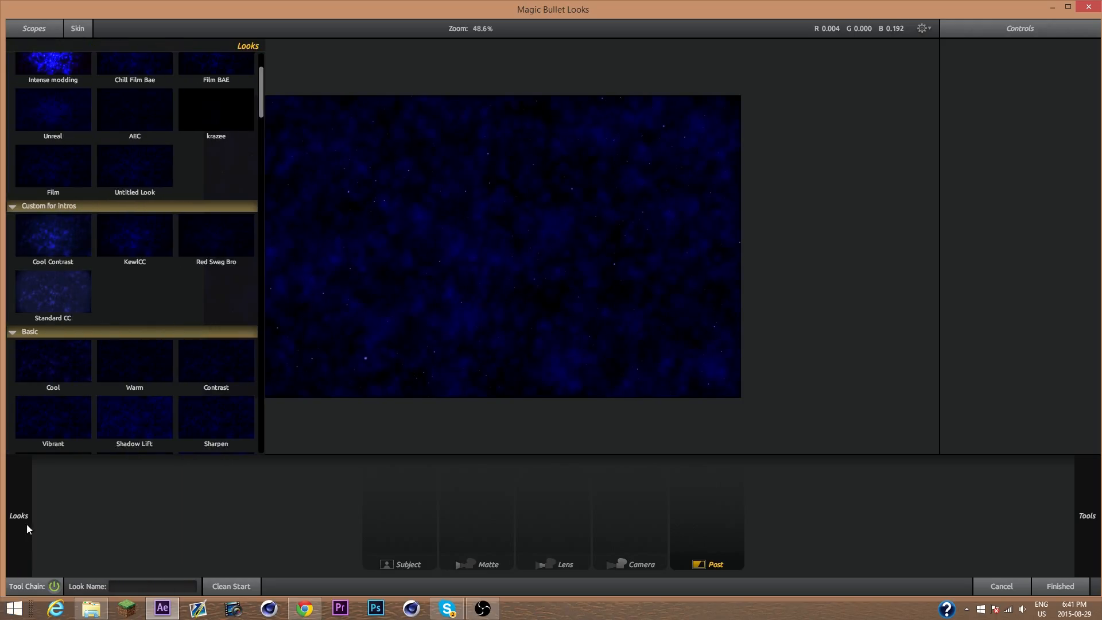
{"action": "scroll", "coordinate": [60, 335], "scroll_direction": "up", "scroll_amount": 2}
{"action": "left_click", "coordinate": [47, 317]}
{"action": "scroll", "coordinate": [105, 192], "scroll_direction": "up", "scroll_amount": 1}
{"action": "left_click", "coordinate": [145, 198]}
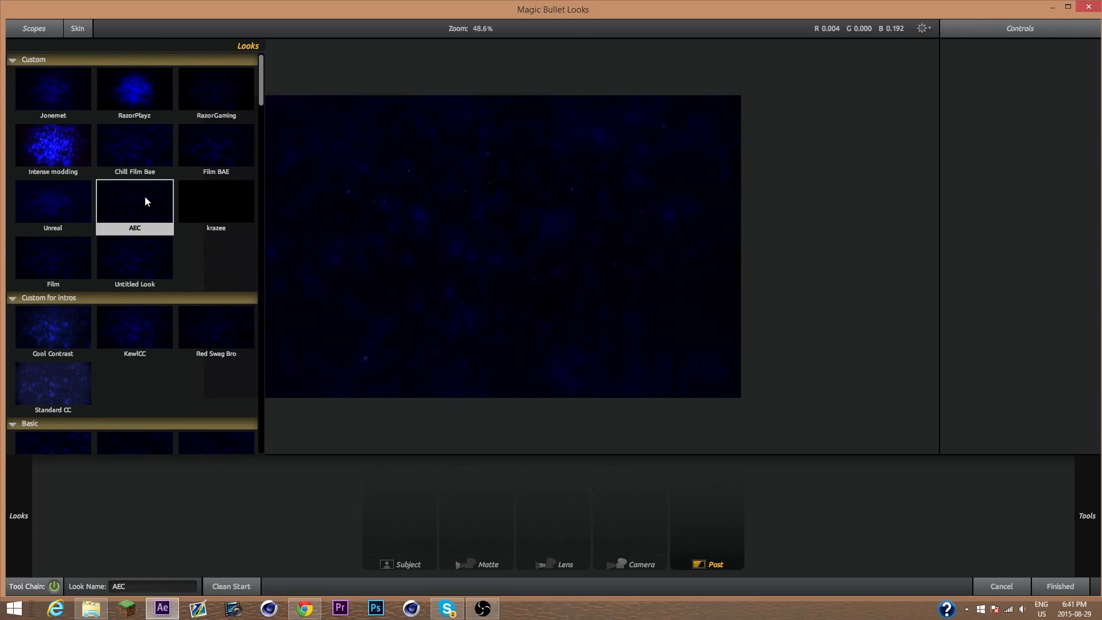
{"action": "left_click", "coordinate": [54, 145]}
{"action": "left_click", "coordinate": [192, 147]}
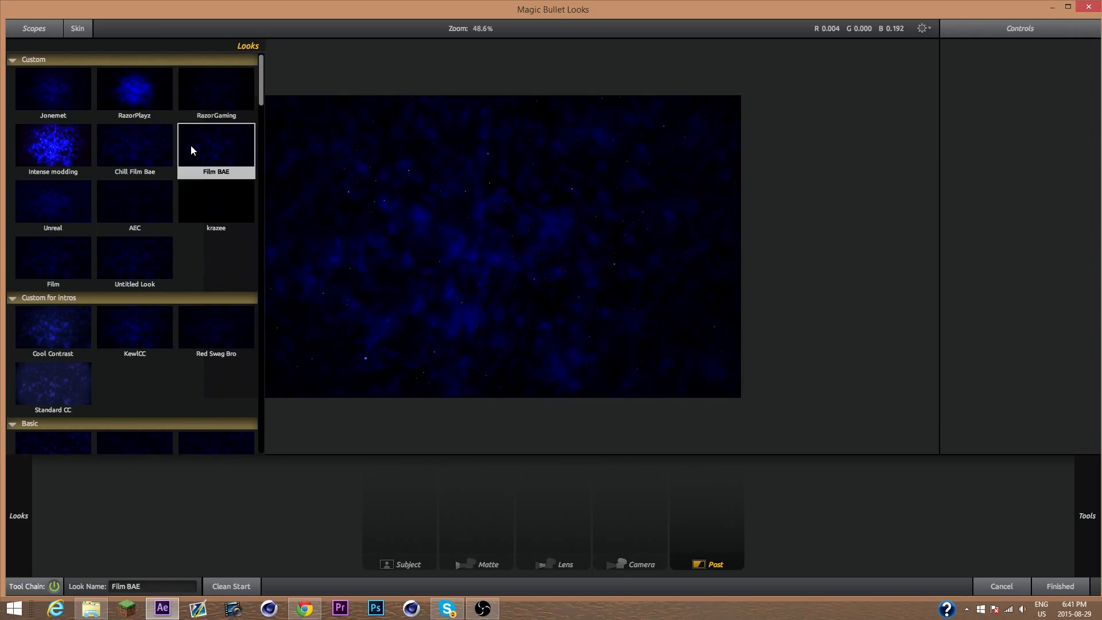
Compare the Red Swag Bro and KewlCC presets and apply the Red Swag Bro look
{"action": "left_click", "coordinate": [228, 317]}
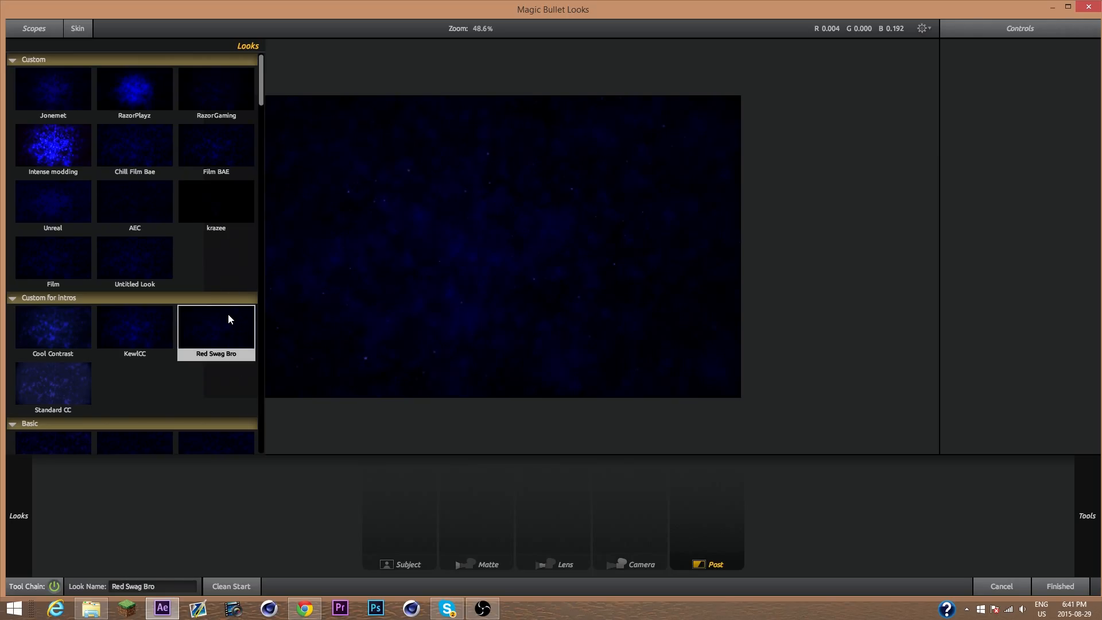
{"action": "left_click", "coordinate": [133, 356]}
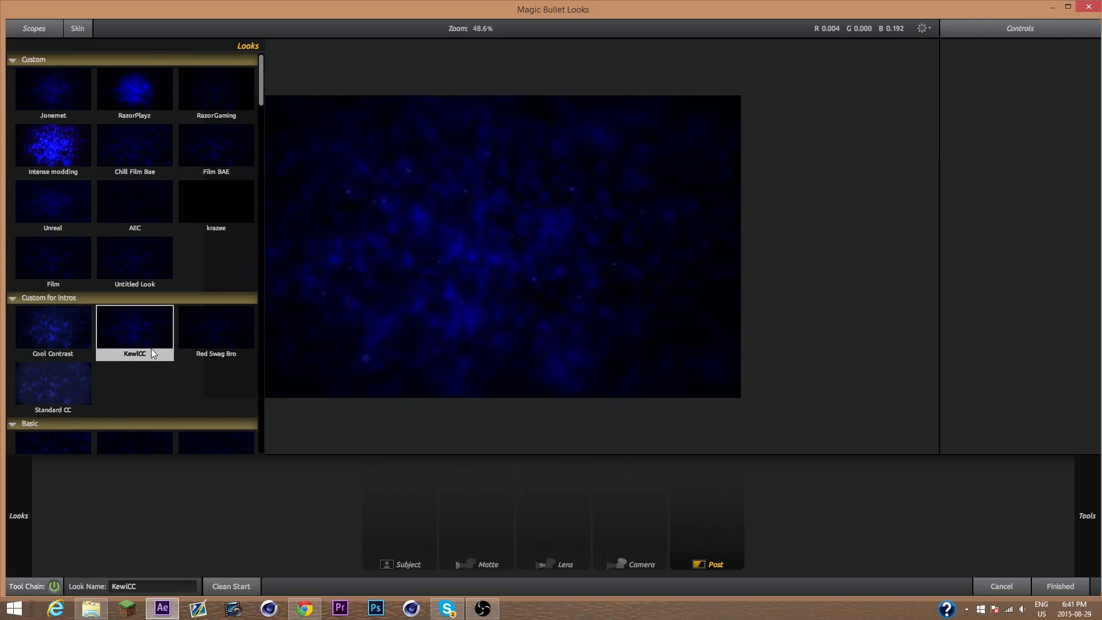
{"action": "left_click", "coordinate": [241, 342]}
Reshape the look's Vignette in the preview to an aspect of about 0.954
{"action": "mouse_move", "coordinate": [907, 510]}
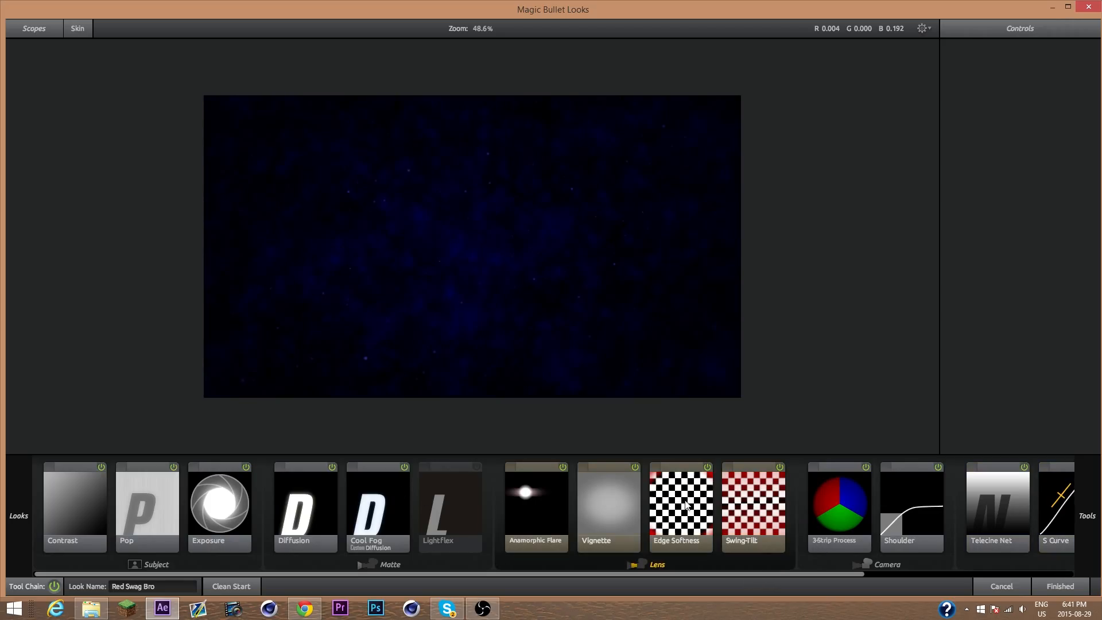
{"action": "left_click", "coordinate": [615, 508]}
{"action": "left_click_drag", "start_coordinate": [756, 246], "coordinate": [544, 268]}
{"action": "left_click_drag", "start_coordinate": [545, 275], "coordinate": [702, 277]}
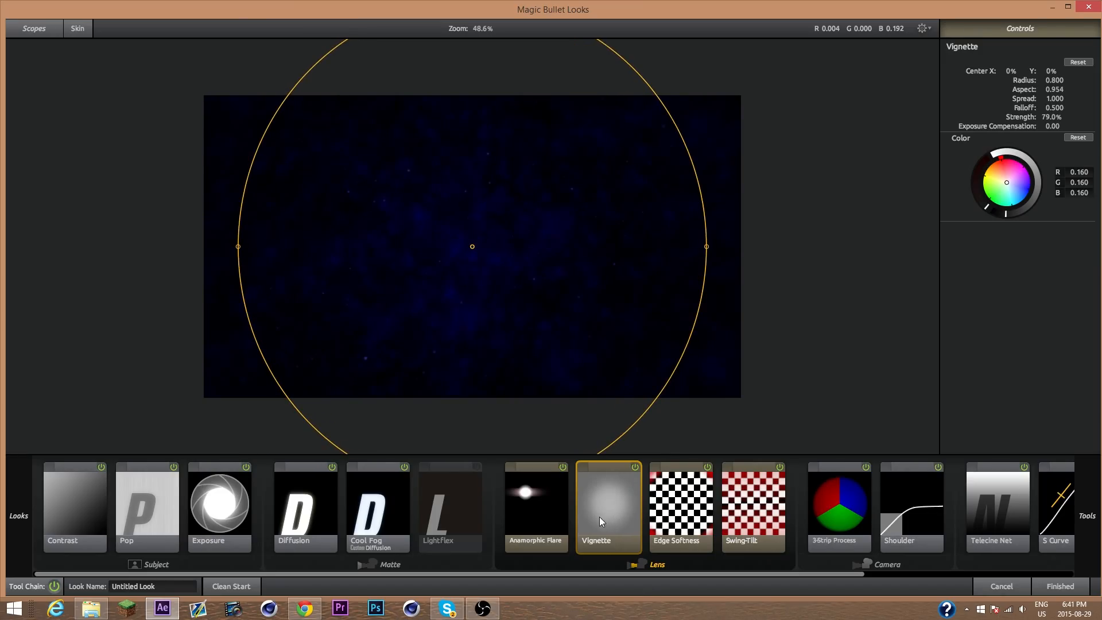
Add a Spot Exposure of +1.80 stops, set its spread to about 0.661, slightly narrow its outer boundary, and accept the look
{"action": "mouse_move", "coordinate": [1097, 515]}
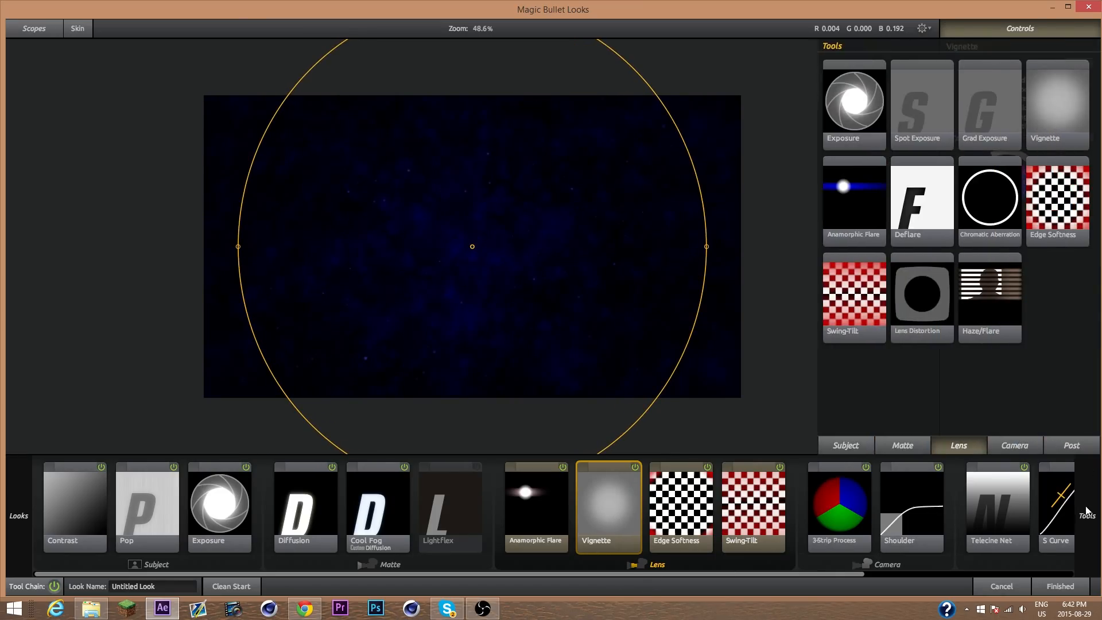
{"action": "double_click", "coordinate": [907, 106]}
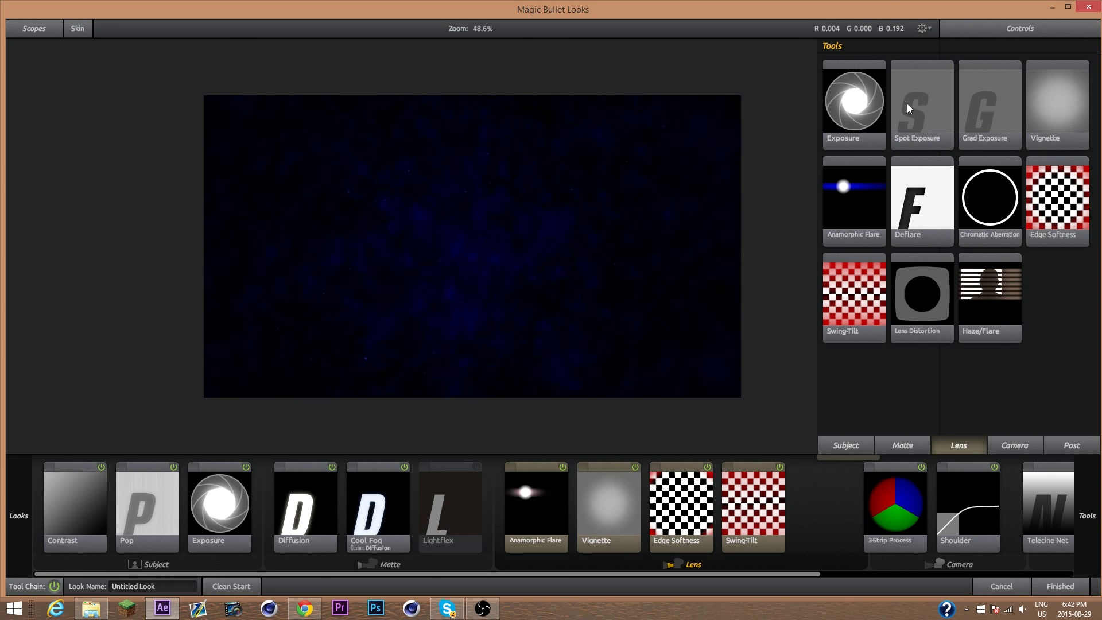
{"action": "left_click_drag", "start_coordinate": [1064, 71], "coordinate": [1085, 72]}
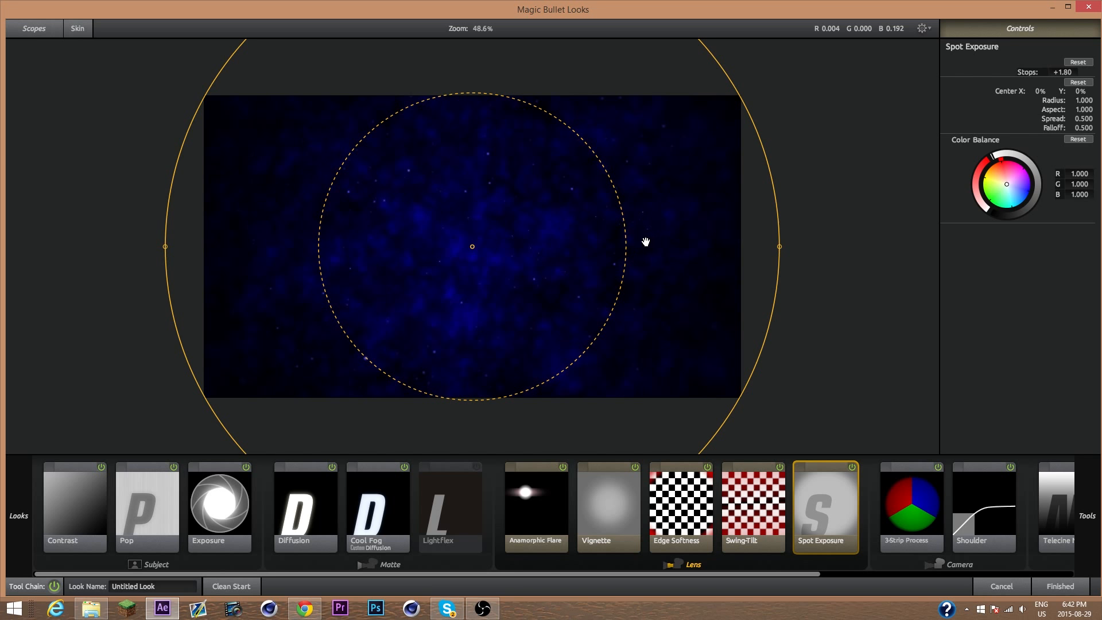
{"action": "left_click_drag", "start_coordinate": [624, 241], "coordinate": [577, 251]}
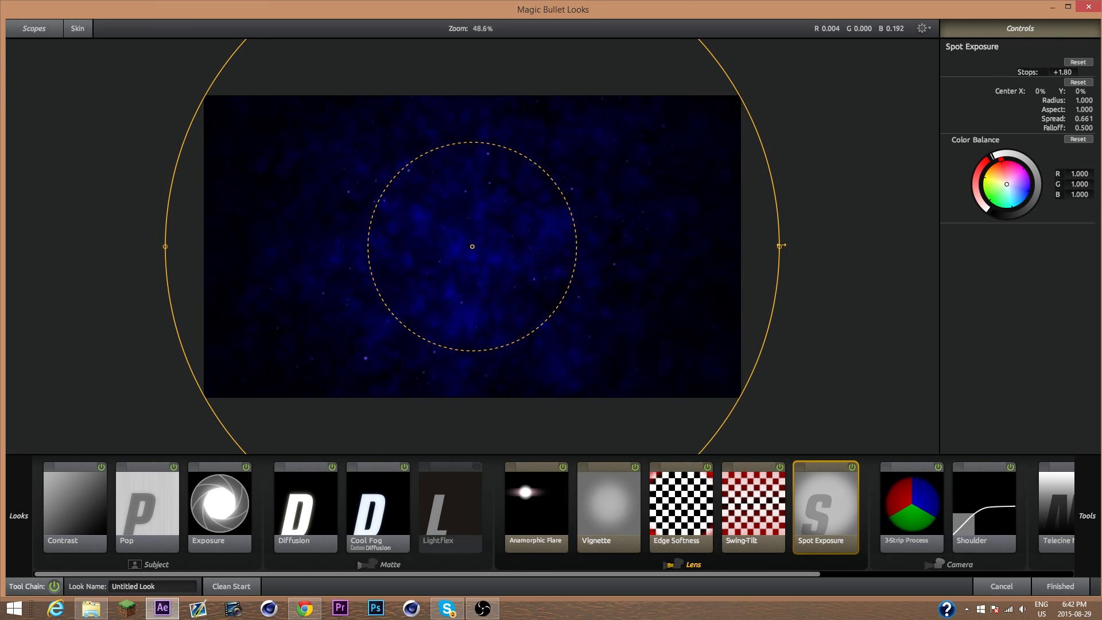
{"action": "left_click_drag", "start_coordinate": [780, 246], "coordinate": [757, 247]}
{"action": "left_click", "coordinate": [1060, 586]}
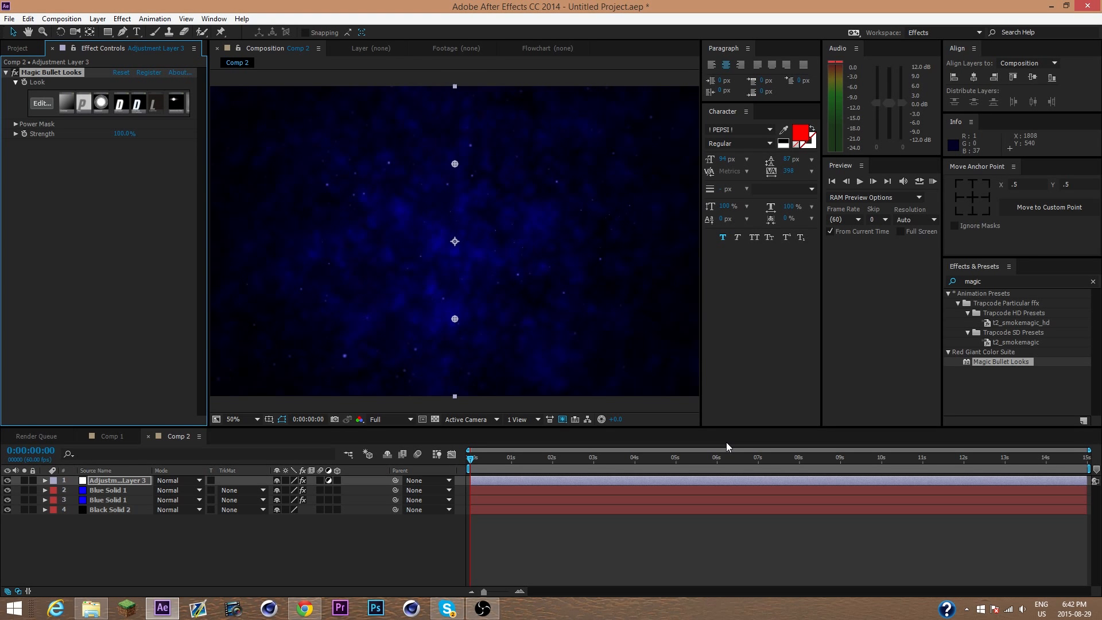
Try the composition without the black solid and restore the layer each time
{"action": "left_click", "coordinate": [98, 513]}
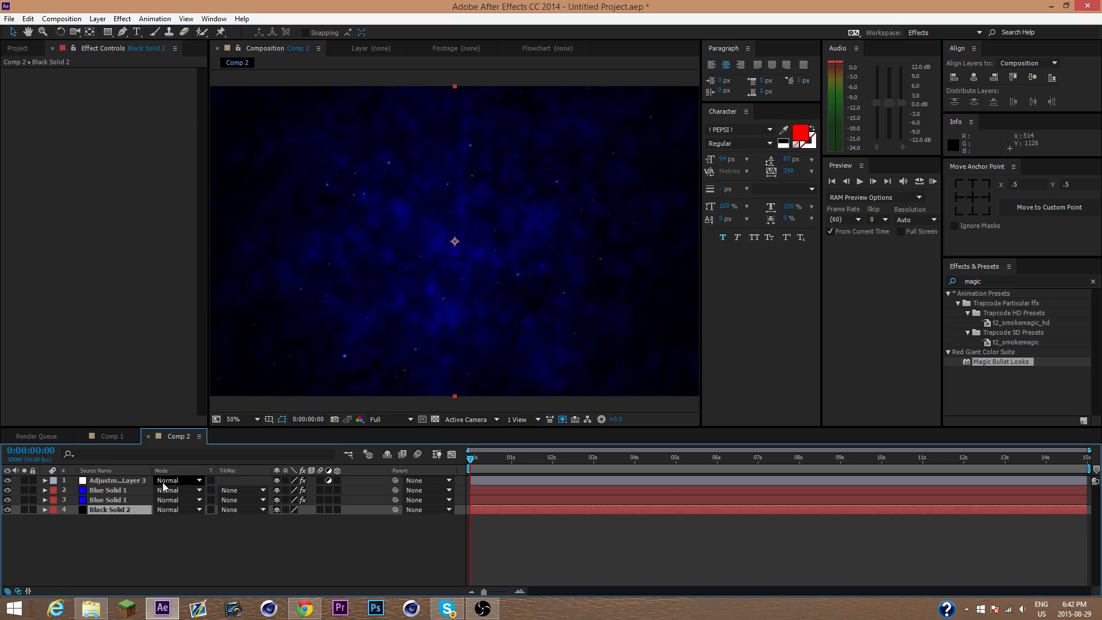
{"action": "key", "text": "Delete"}
{"action": "key", "text": "ctrl+z"}
{"action": "key", "text": "Delete"}
{"action": "key", "text": "ctrl+z"}
{"action": "left_click", "coordinate": [212, 570]}
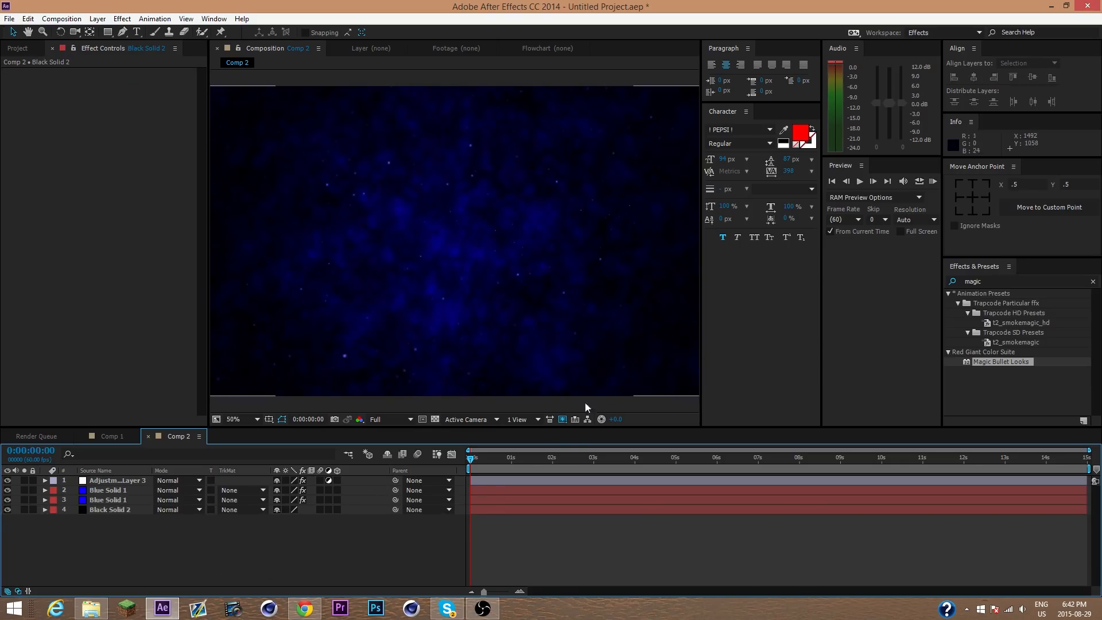
Select the upper Blue Solid 1 layer so its Form settings are shown
{"action": "left_click", "coordinate": [144, 481]}
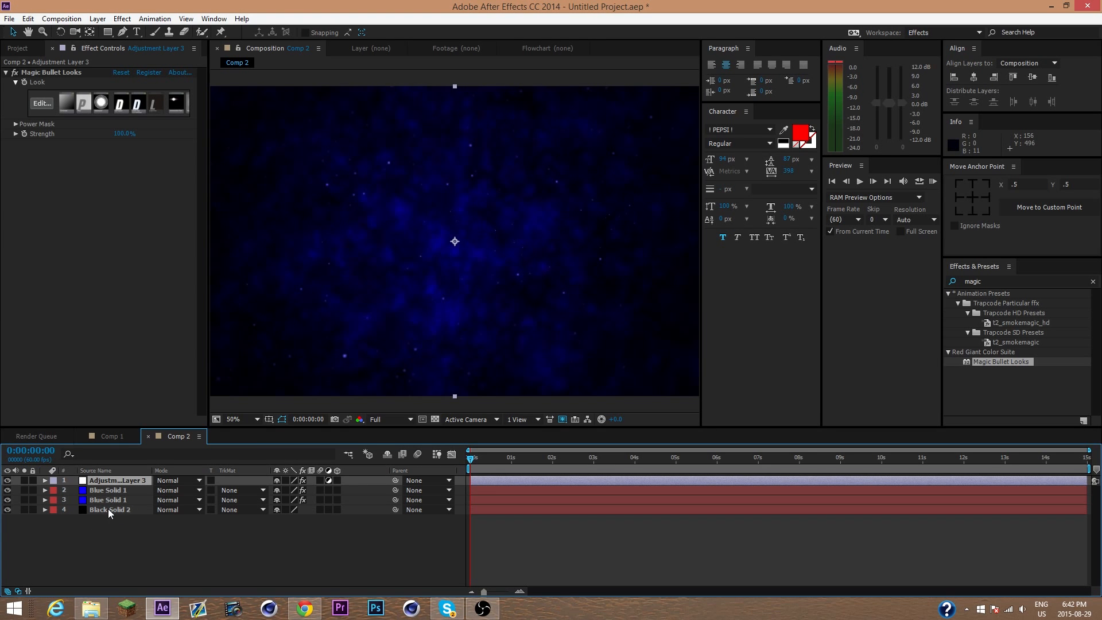
{"action": "left_click", "coordinate": [98, 492]}
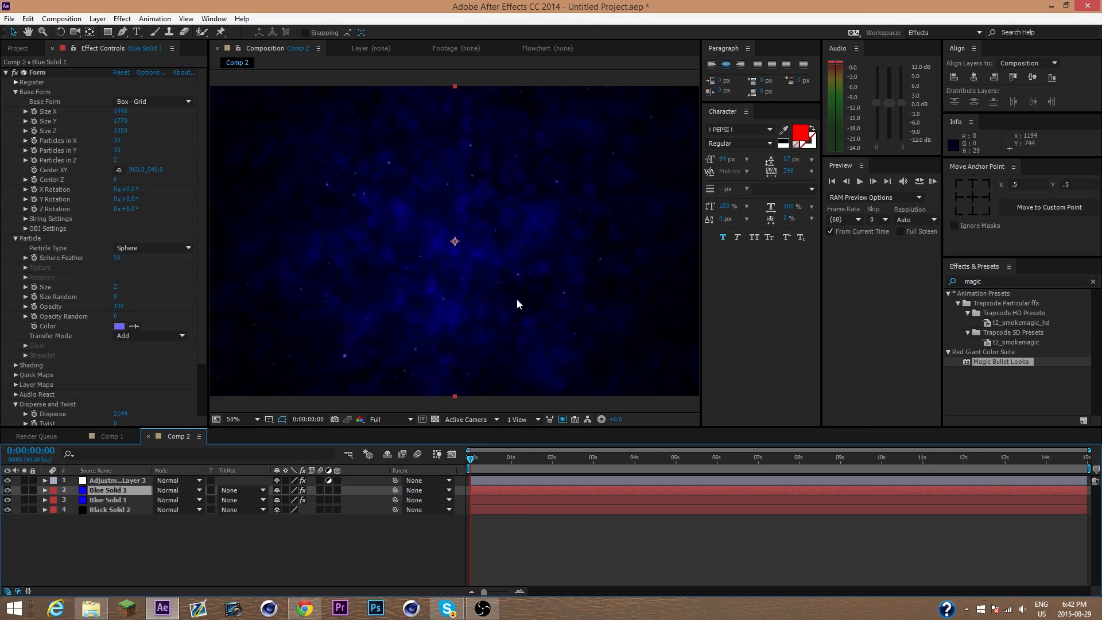
Switch to Google Chrome
{"action": "left_click", "coordinate": [309, 613]}
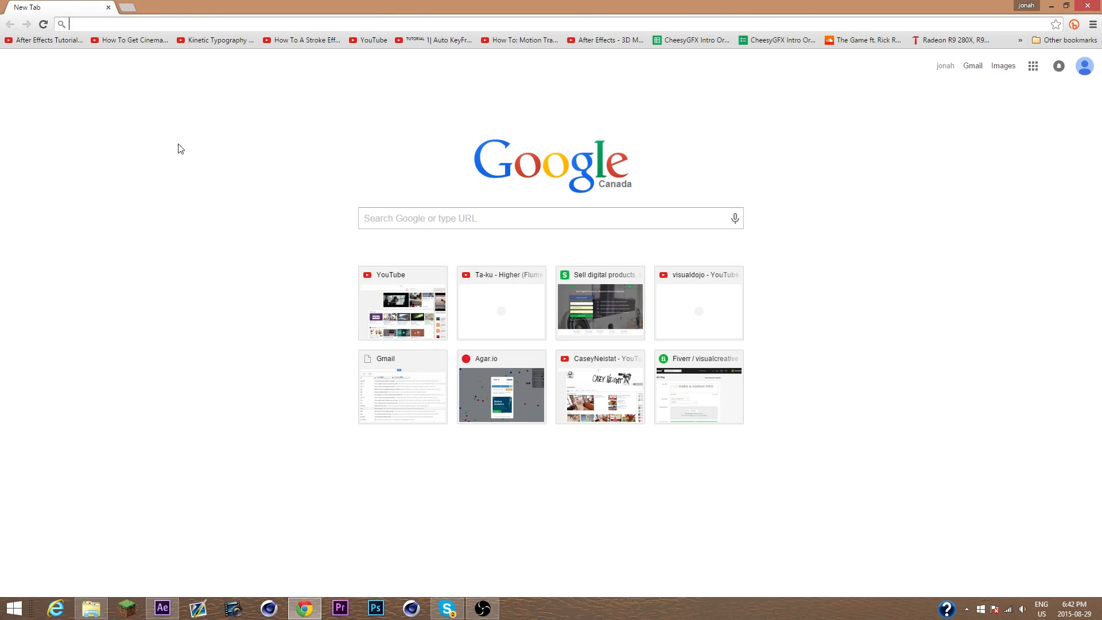
{"action": "type", "text": "jonesne"}
{"action": "key", "text": "BackSpace"}
{"action": "key", "text": "BackSpace"}
{"action": "key", "text": "BackSpace"}
{"action": "key", "text": "BackSpace"}
{"action": "key", "text": "BackSpace"}
{"action": "key", "text": "BackSpace"}
{"action": "key", "text": "BackSpace"}
Open the YouTube search results for cheesygfx and go to the CheesyVFX channel
{"action": "type", "text": "chee"}
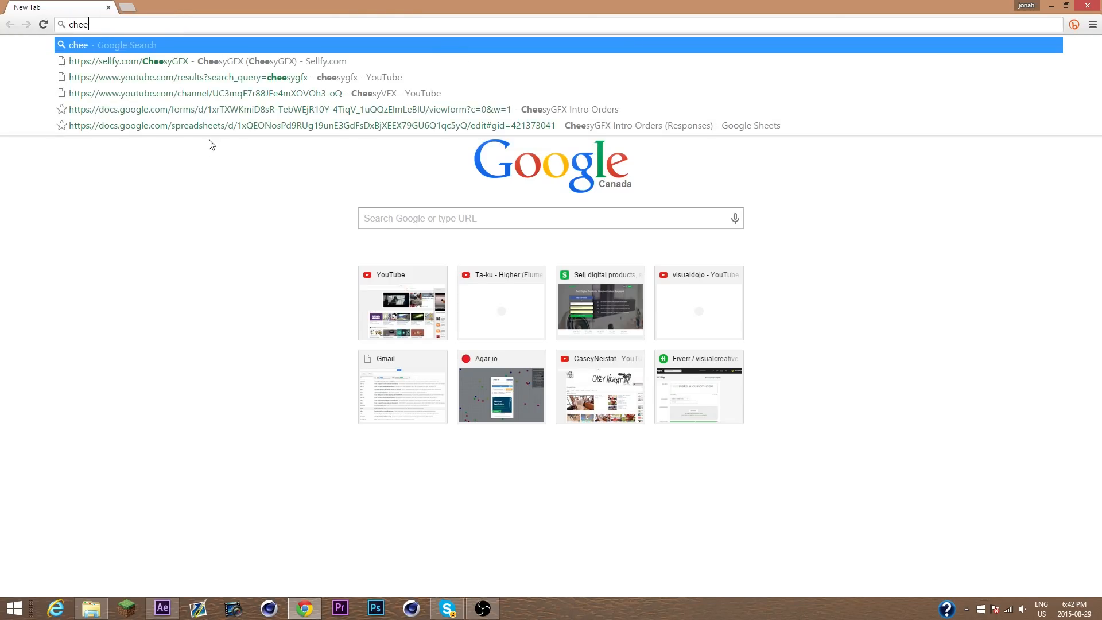
{"action": "left_click", "coordinate": [258, 78]}
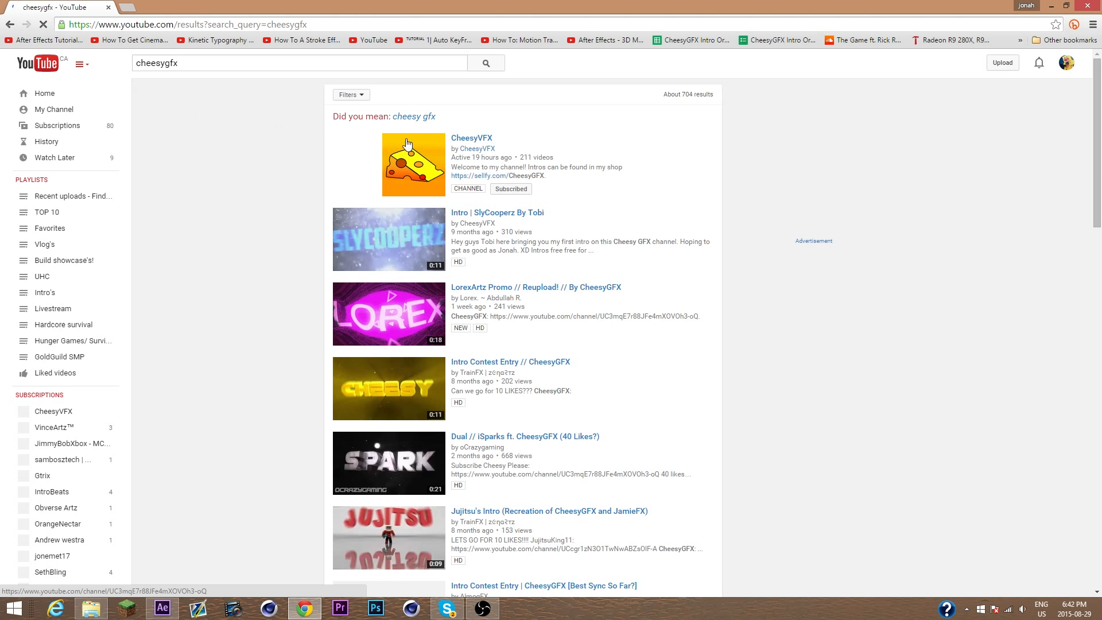
{"action": "left_click", "coordinate": [407, 144]}
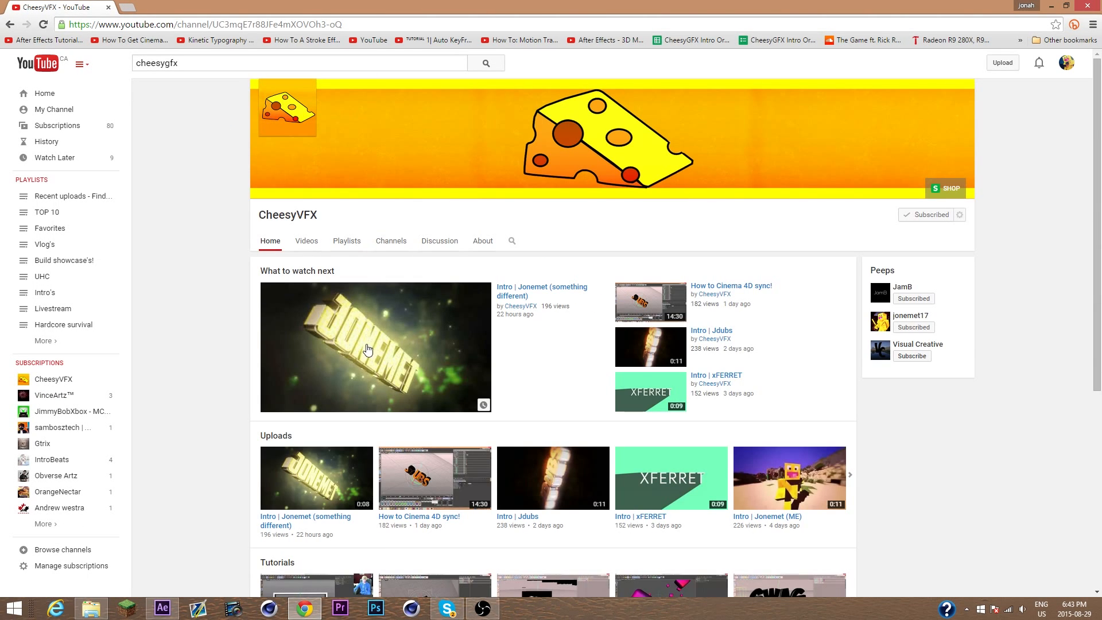
Watch part of the channel's latest intro video at reduced volume and return to After Effects
{"action": "left_click", "coordinate": [277, 434]}
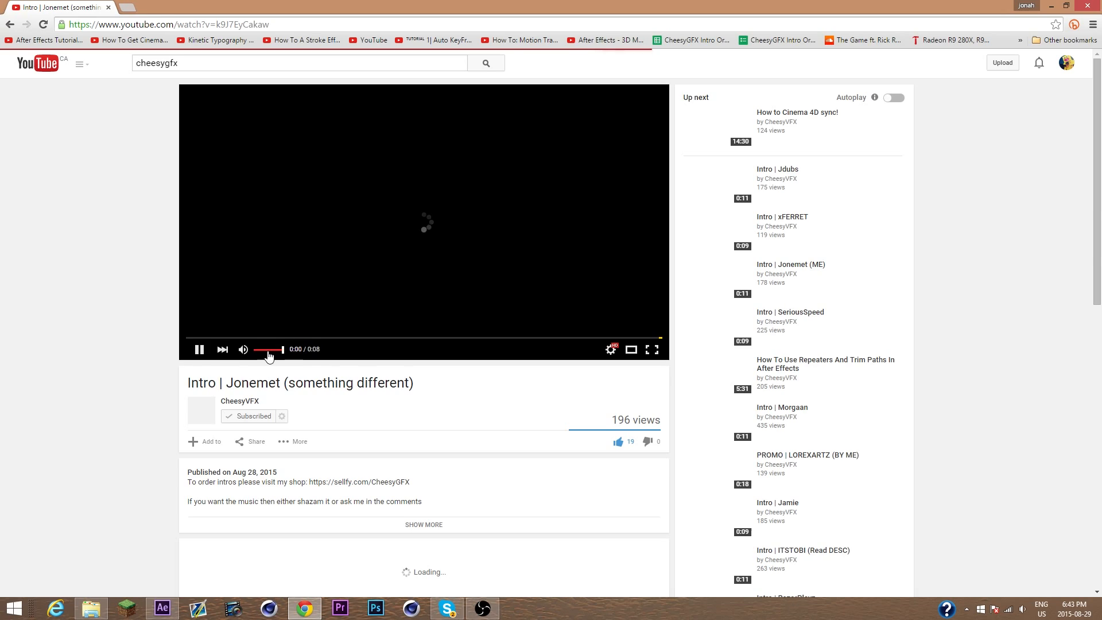
{"action": "left_click_drag", "start_coordinate": [262, 350], "coordinate": [257, 350]}
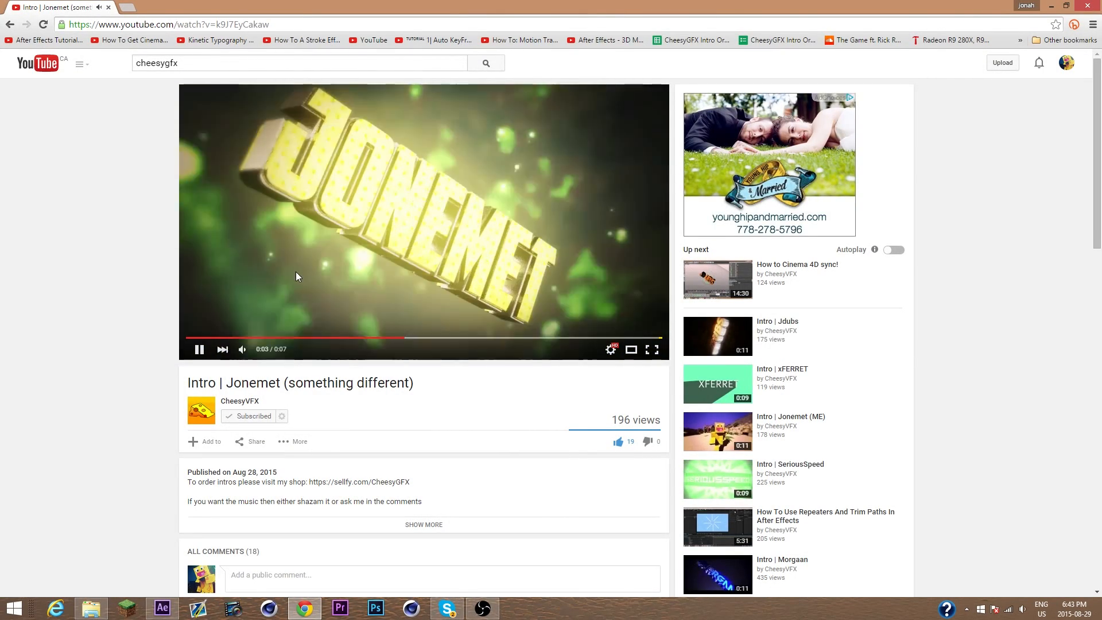
{"action": "left_click", "coordinate": [290, 266]}
{"action": "left_click", "coordinate": [1051, 5]}
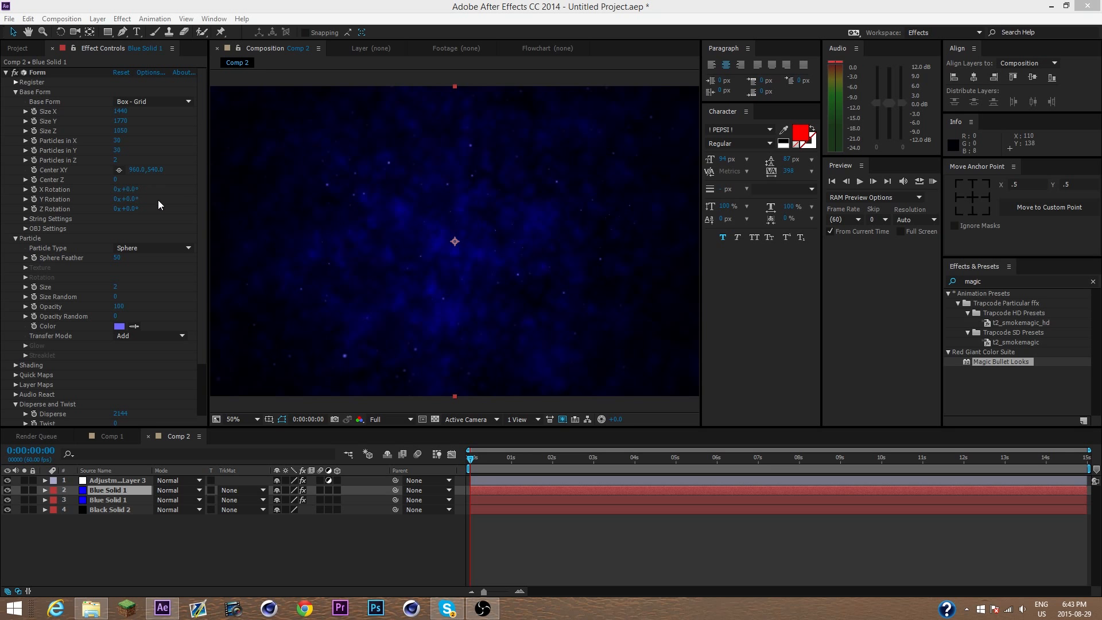
Set the upper Blue Solid 1's Form Center XY vertical value to about 2798 and keyframe it at the composition start
{"action": "left_click_drag", "start_coordinate": [155, 170], "coordinate": [1100, 123]}
{"action": "left_click_drag", "start_coordinate": [155, 172], "coordinate": [201, 168]}
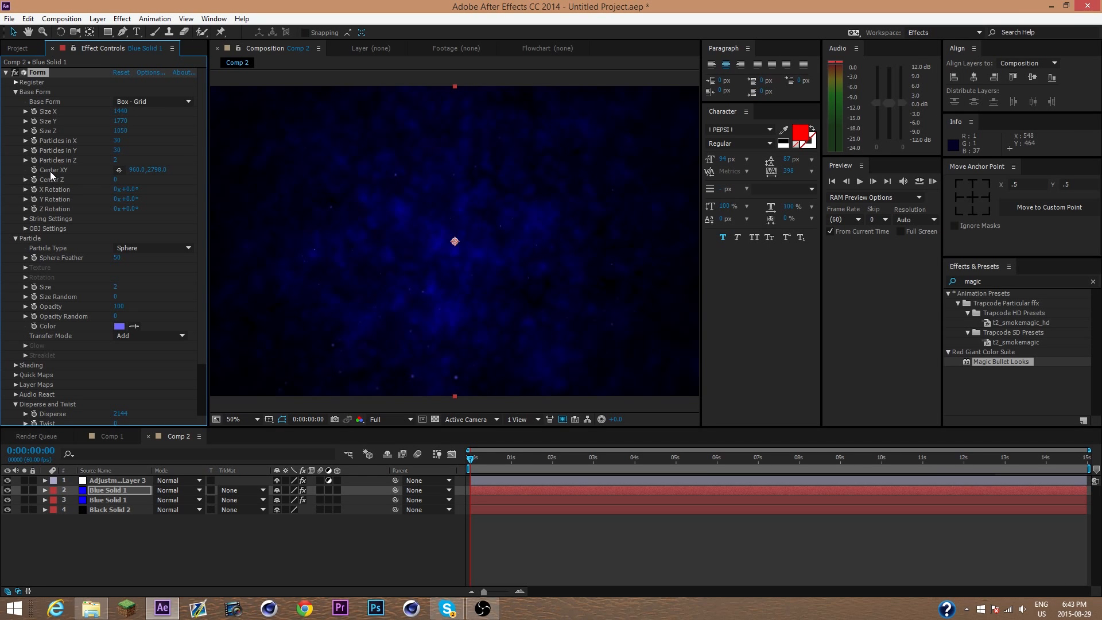
{"action": "left_click", "coordinate": [36, 169]}
At 0:00:14:59, set the Form Center XY vertical value to -2000 for the upper Blue Solid 1
{"action": "left_click_drag", "start_coordinate": [1053, 462], "coordinate": [1095, 466]}
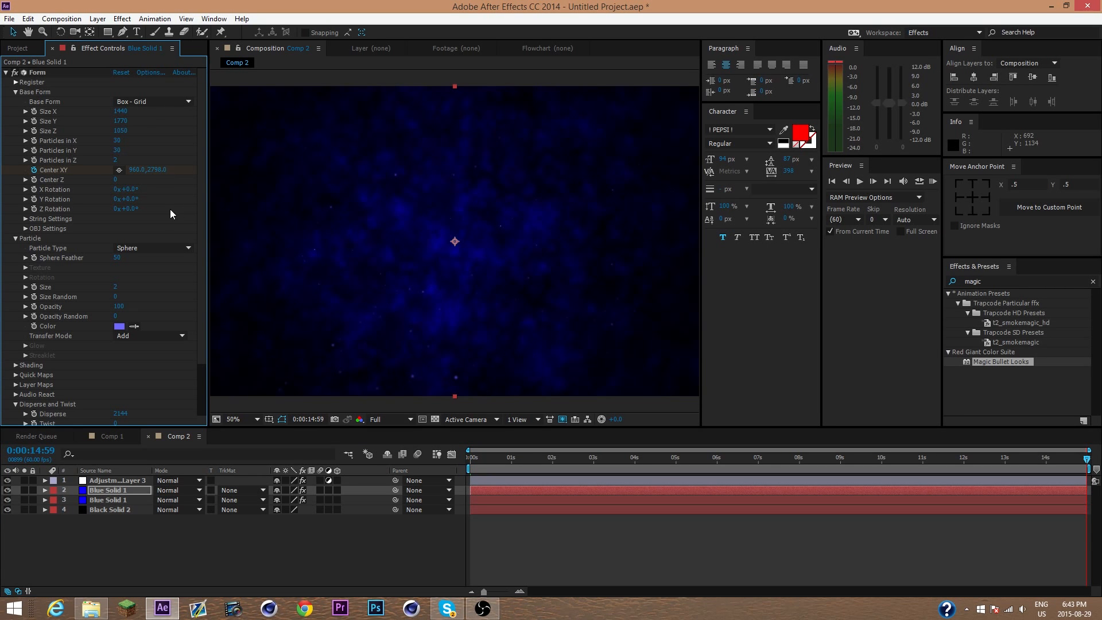
{"action": "left_click", "coordinate": [157, 169]}
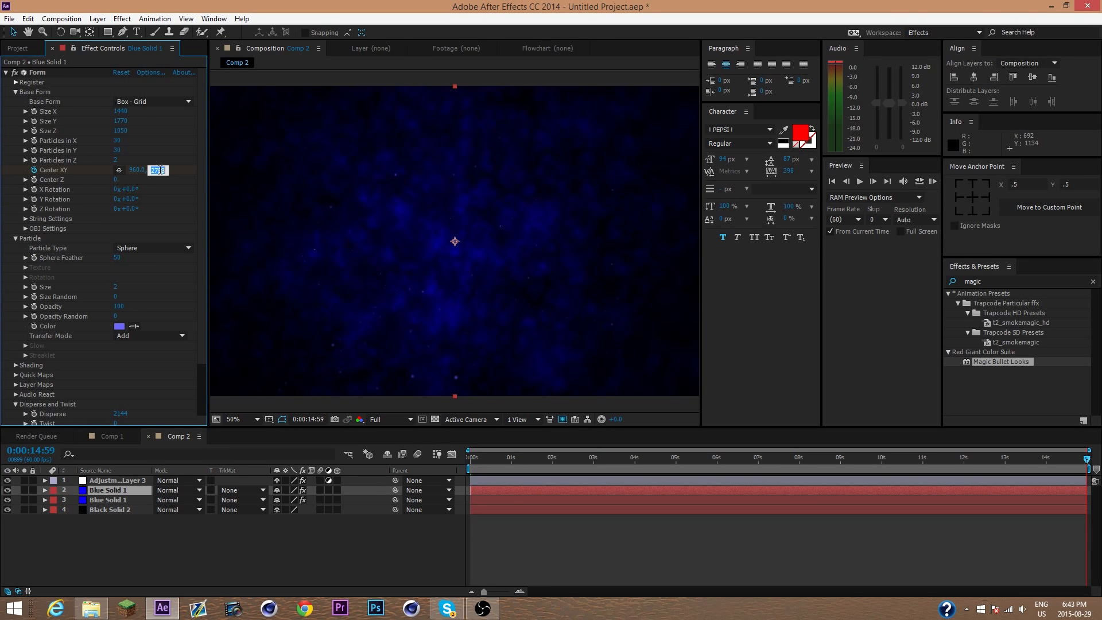
{"action": "type", "text": "-200"}
{"action": "key", "text": "Return"}
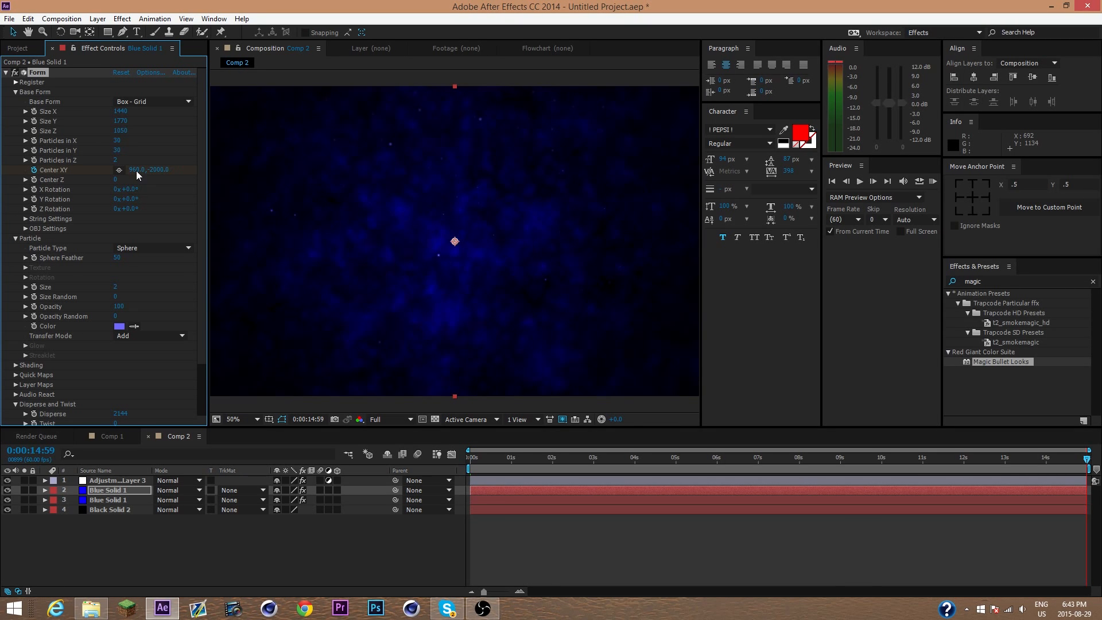
Return to the composition start, lower the viewer resolution to Quarter, and run a RAM preview of the particle movement
{"action": "left_click_drag", "start_coordinate": [1036, 472], "coordinate": [458, 444]}
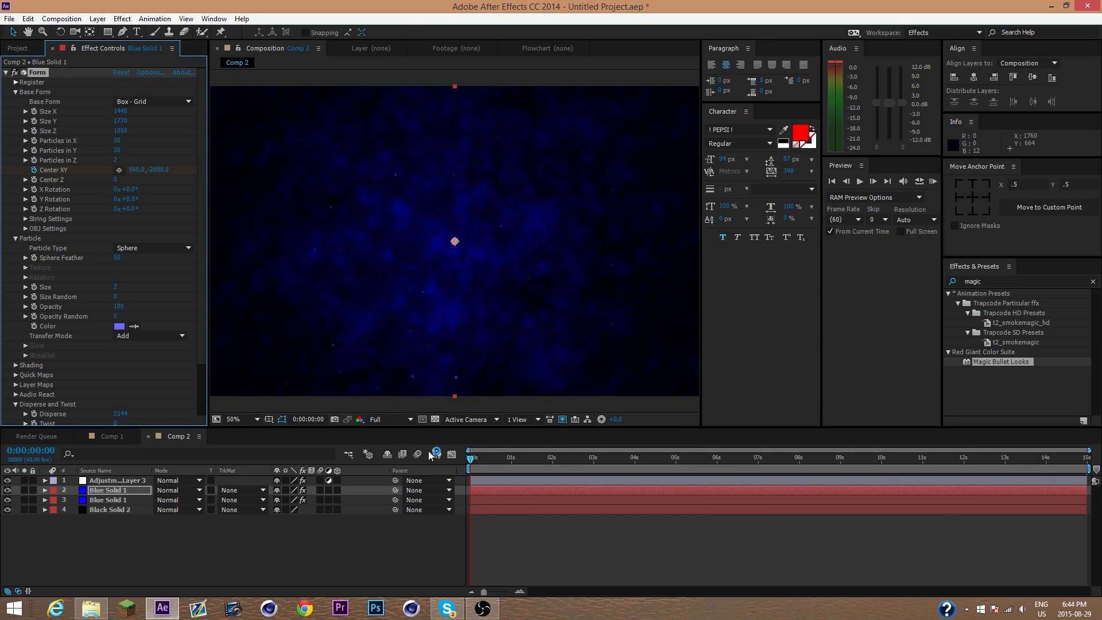
{"action": "left_click", "coordinate": [396, 419]}
{"action": "left_click", "coordinate": [411, 488]}
{"action": "left_click", "coordinate": [933, 182]}
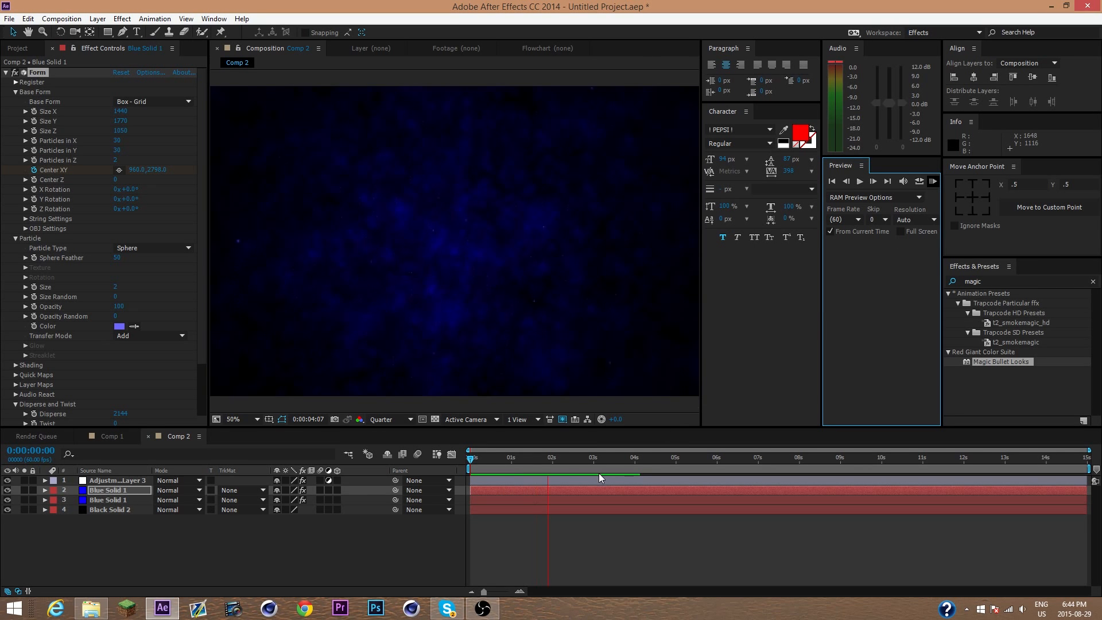
{"action": "key", "text": "space"}
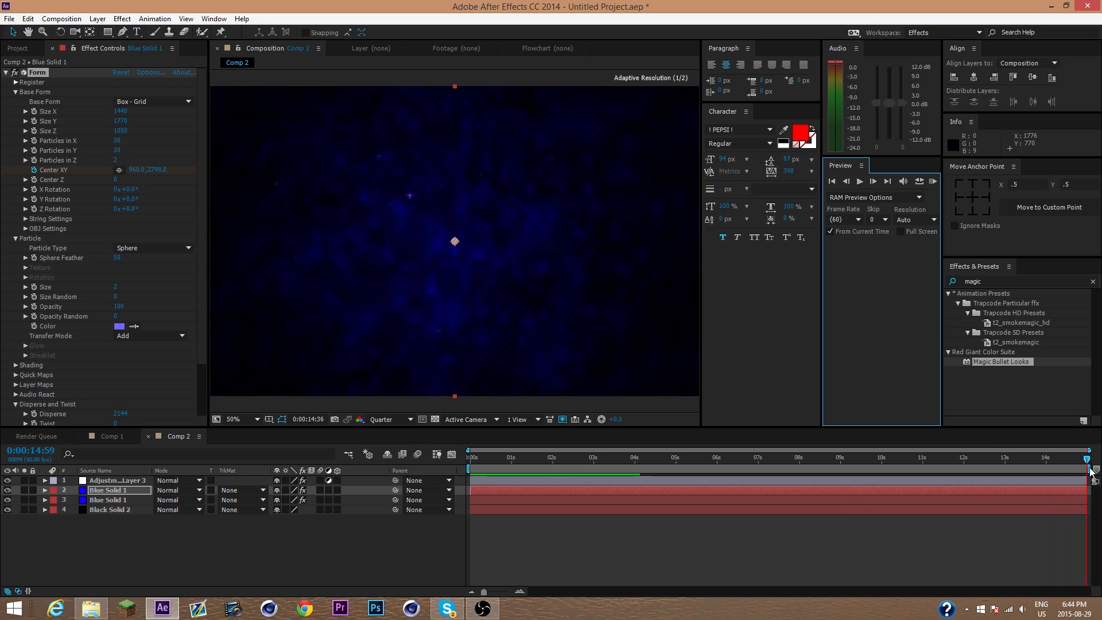
Scrub to the end of the composition and switch to Comp 1
{"action": "left_click_drag", "start_coordinate": [998, 467], "coordinate": [1091, 462]}
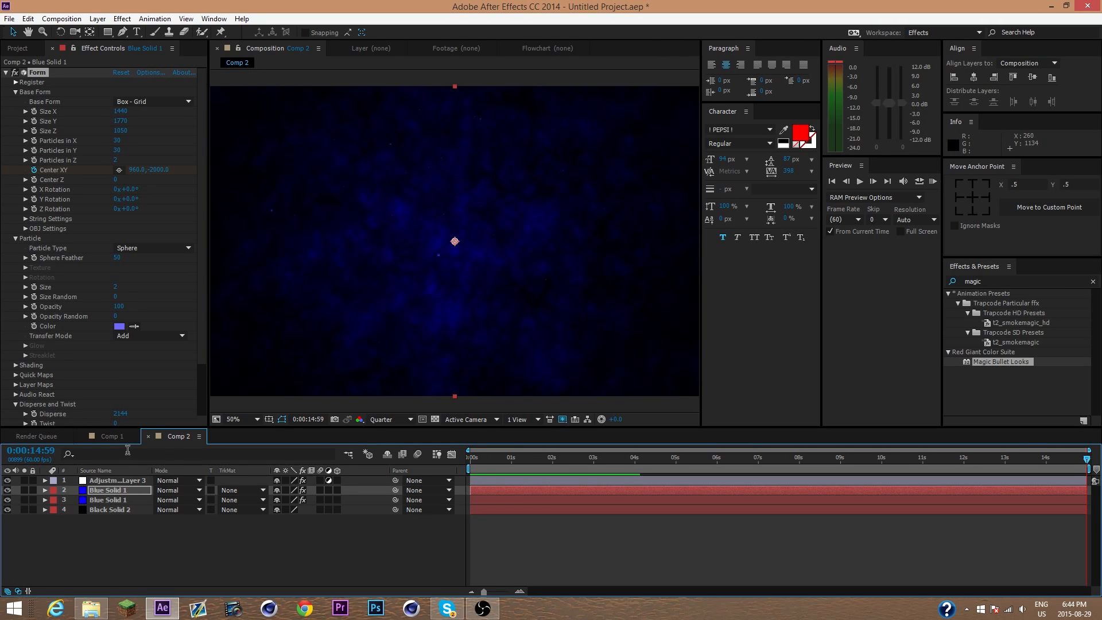
{"action": "left_click", "coordinate": [112, 437]}
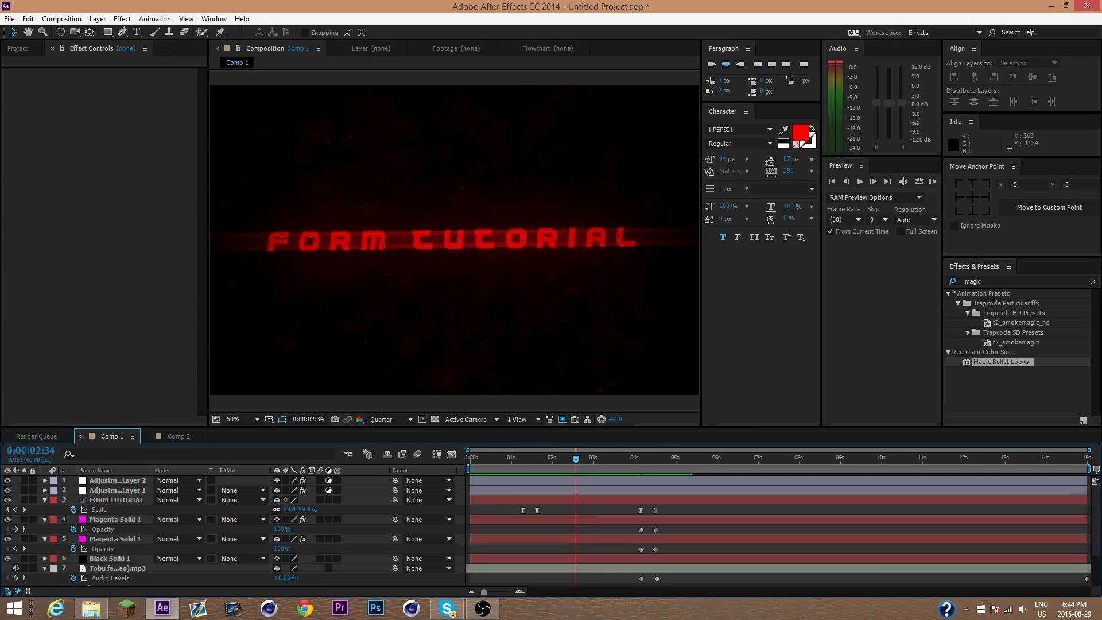